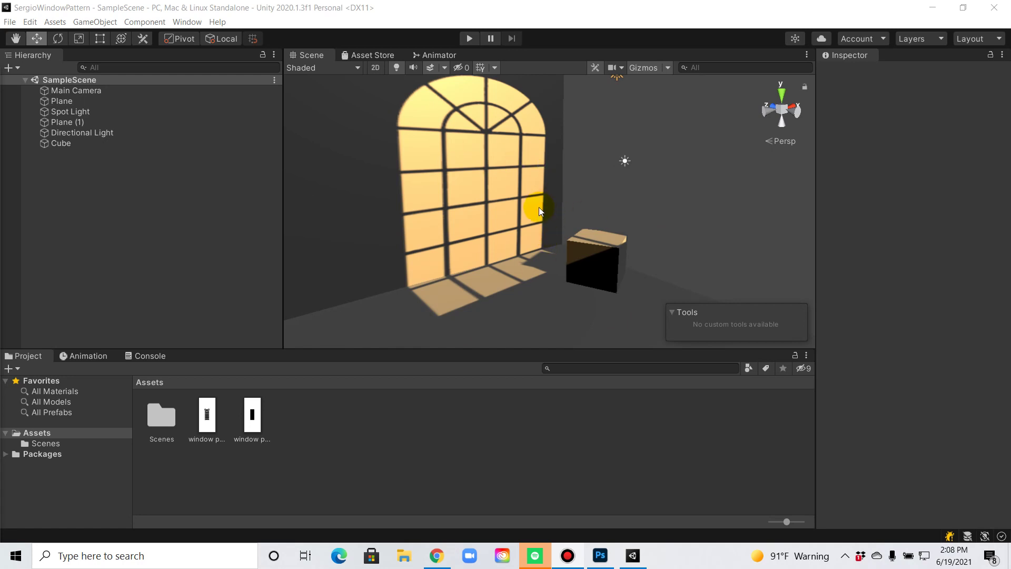
# Compare the Spot Light and Directional Light settings, ending on the Spot Light's cookie texture field
pyautogui.moveTo(521, 213); pyautogui.dragTo(479, 217, button='right')
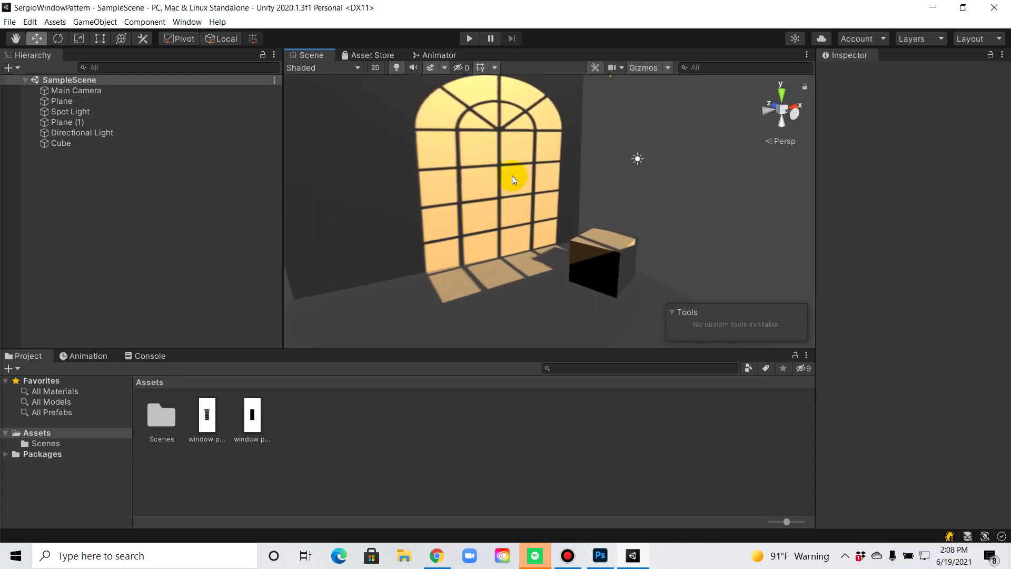
pyautogui.scroll(-3, 515, 163)
pyautogui.moveTo(494, 158); pyautogui.dragTo(585, 153, button='right')
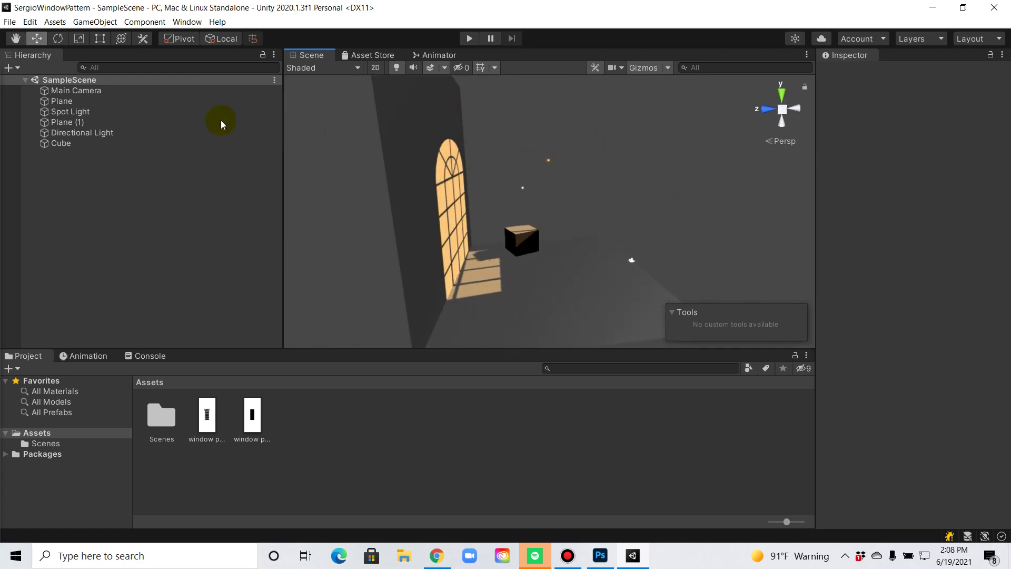
pyautogui.click(191, 115)
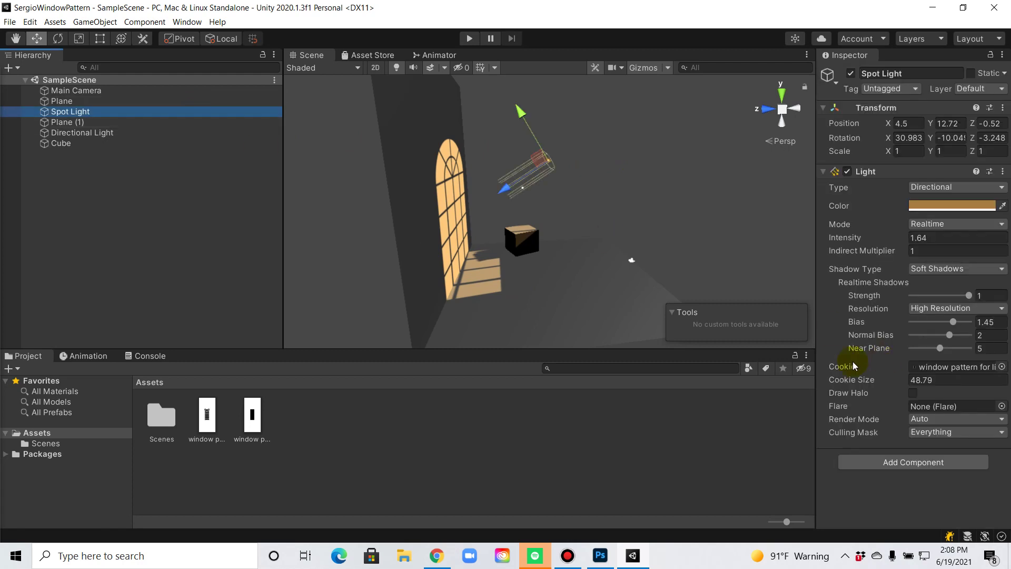
pyautogui.click(218, 132)
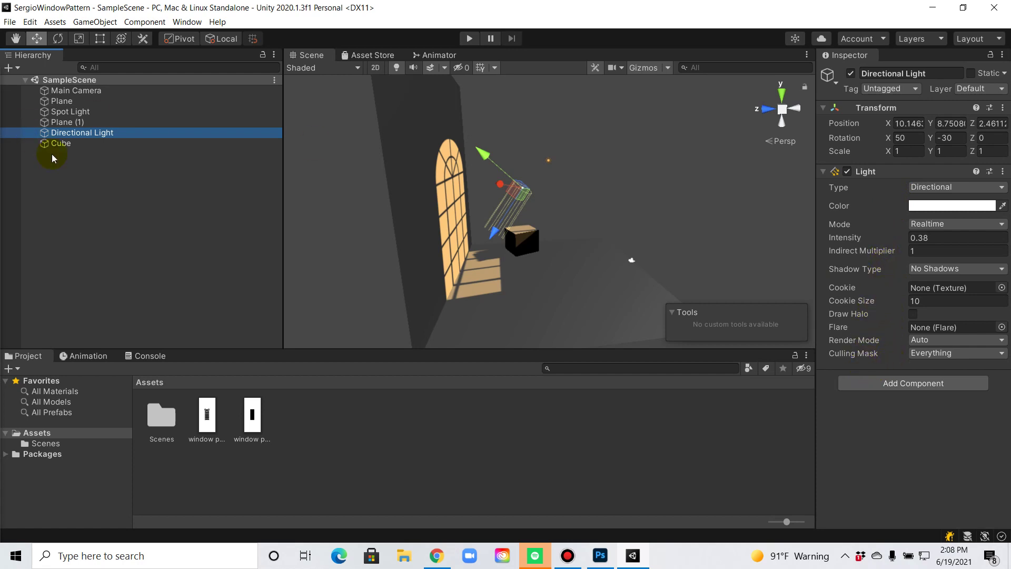
pyautogui.click(113, 111)
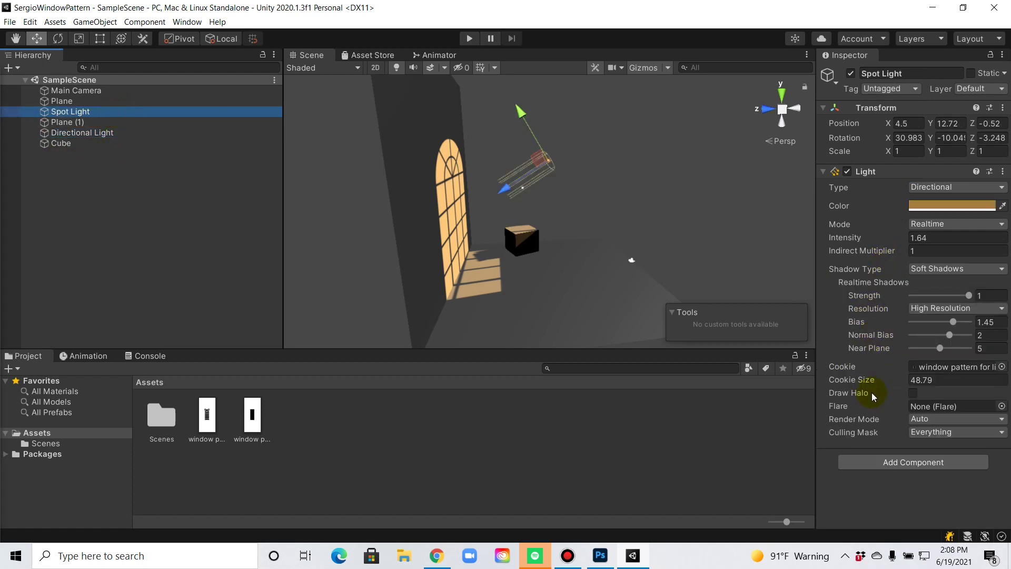
pyautogui.click(850, 370)
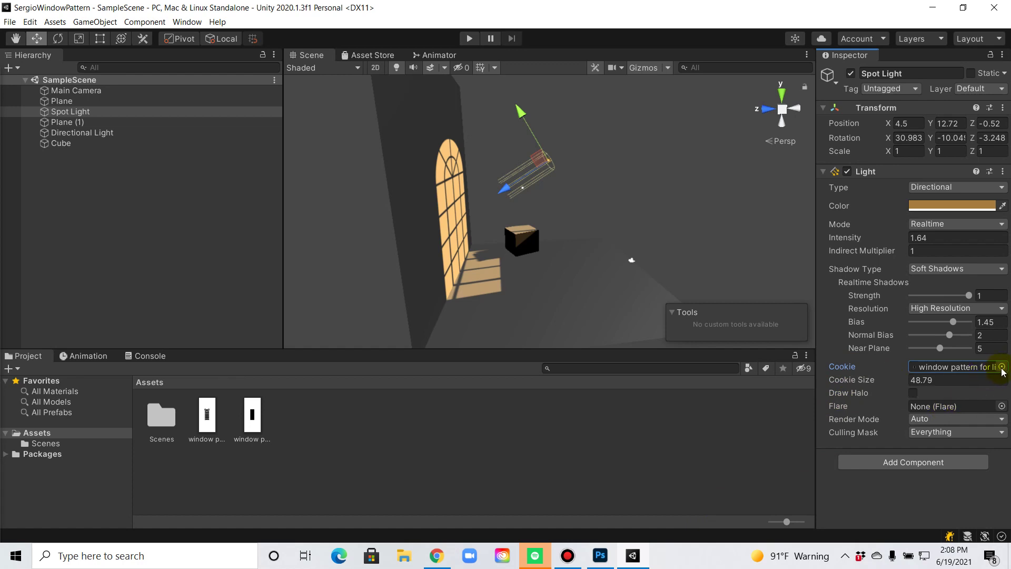
# Open the cookie texture picker, showing two window-pattern textures and Default-Checker, and move it aside
pyautogui.keyDown('alt'); pyautogui.moveTo(475, 179); pyautogui.dragTo(527, 156); pyautogui.keyUp('alt')
pyautogui.moveTo(591, 180)
pyautogui.keyDown('alt'); pyautogui.mouseDown()
pyautogui.moveTo(458, 190)
pyautogui.moveTo(569, 233)
pyautogui.moveTo(549, 247)
pyautogui.moveTo(601, 229)
pyautogui.moveTo(569, 226)
pyautogui.moveTo(532, 181)
pyautogui.moveTo(517, 200)
pyautogui.mouseUp(); pyautogui.keyUp('alt')
pyautogui.click(967, 369)
pyautogui.click(1003, 367)
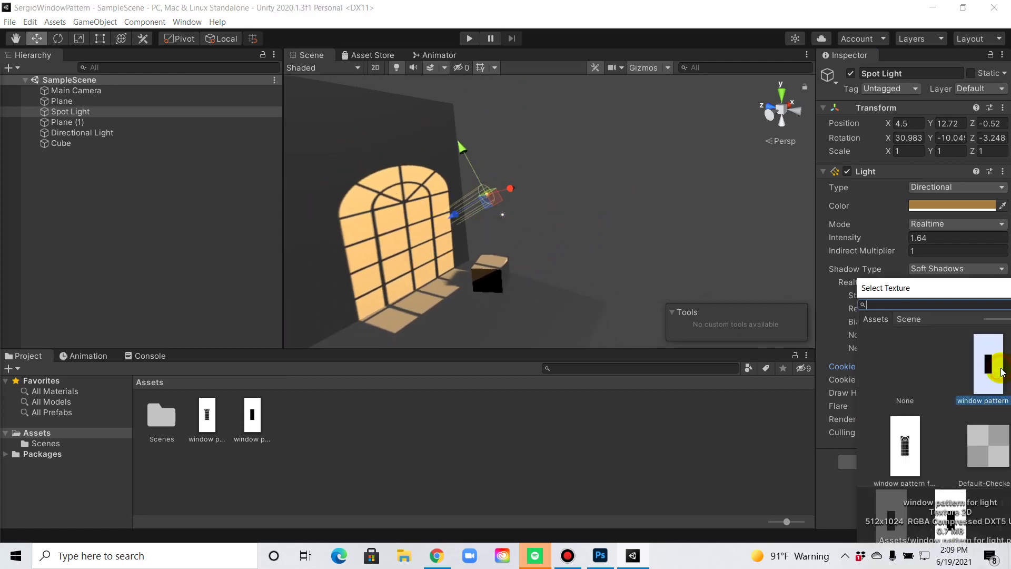
pyautogui.moveTo(956, 289); pyautogui.dragTo(596, 146)
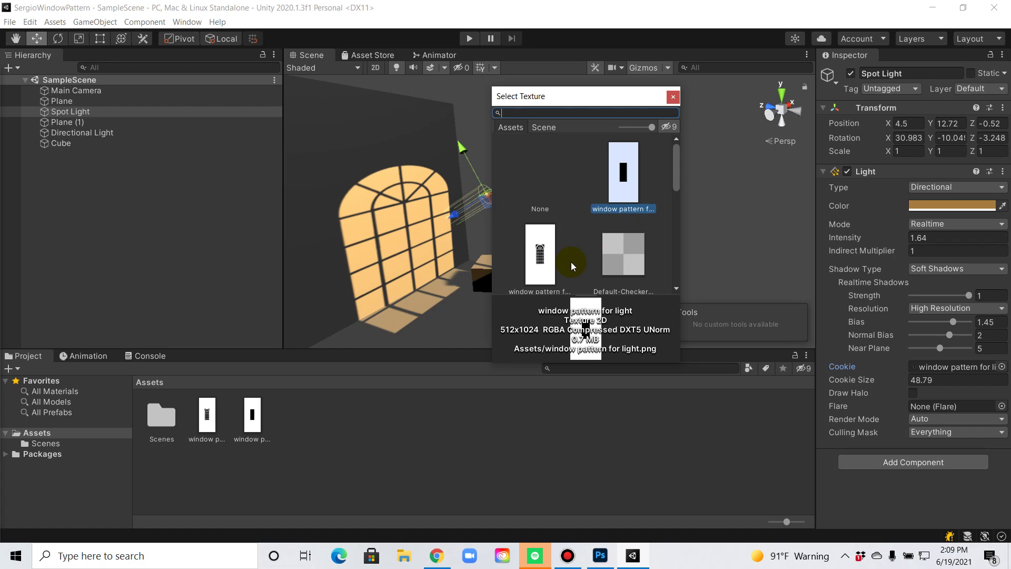
pyautogui.click(609, 557)
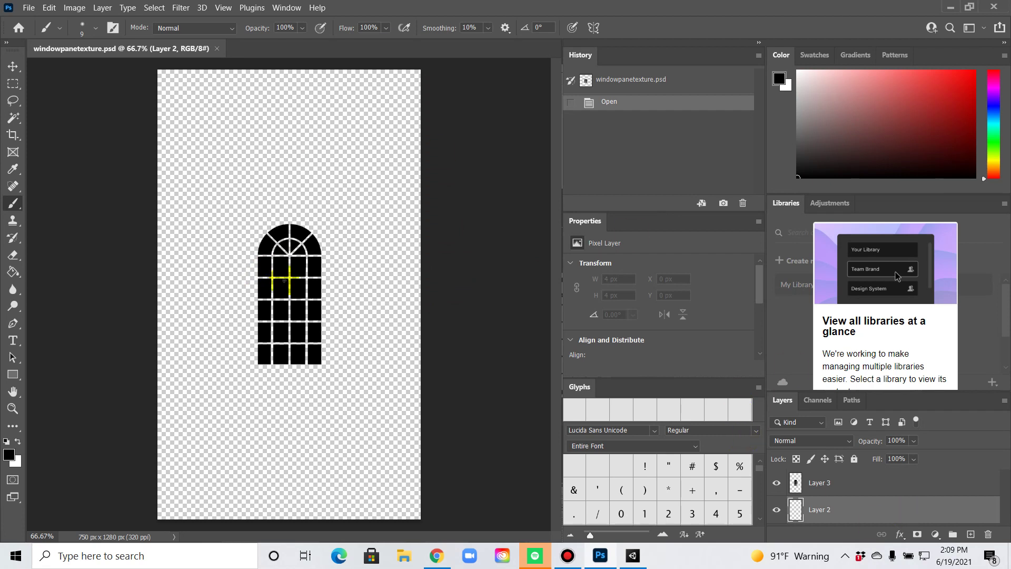
pyautogui.click(29, 9)
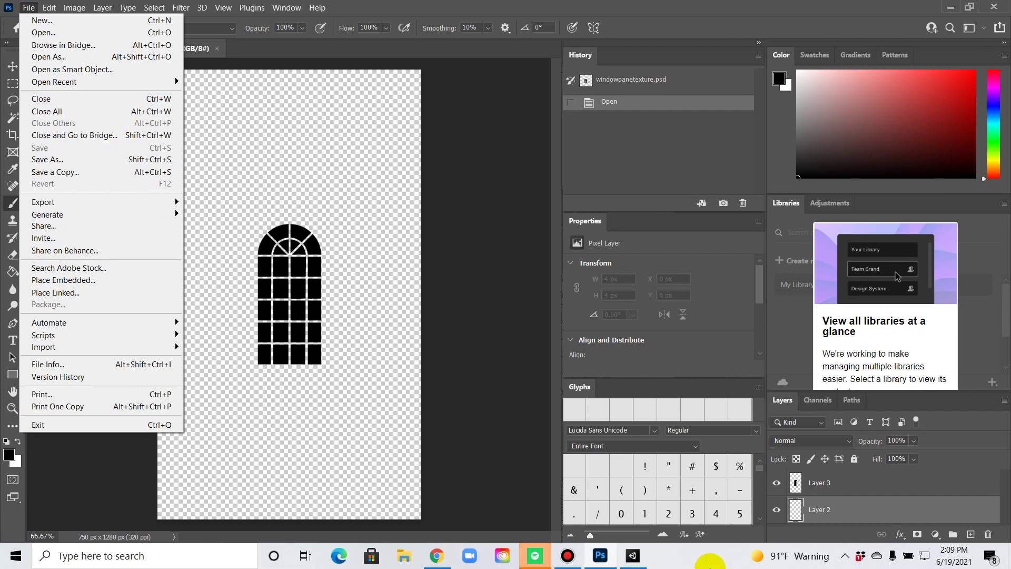
pyautogui.click(632, 556)
# Reopen the Spot Light cookie's texture picker in Unity, then return to windowpanetexture.psd in Photoshop
pyautogui.click(600, 556)
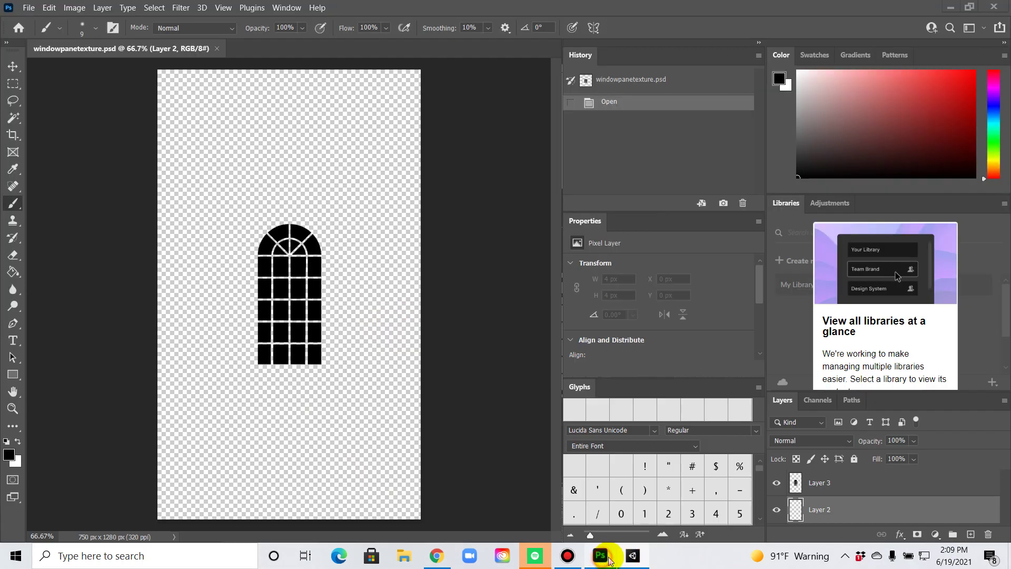
pyautogui.click(632, 556)
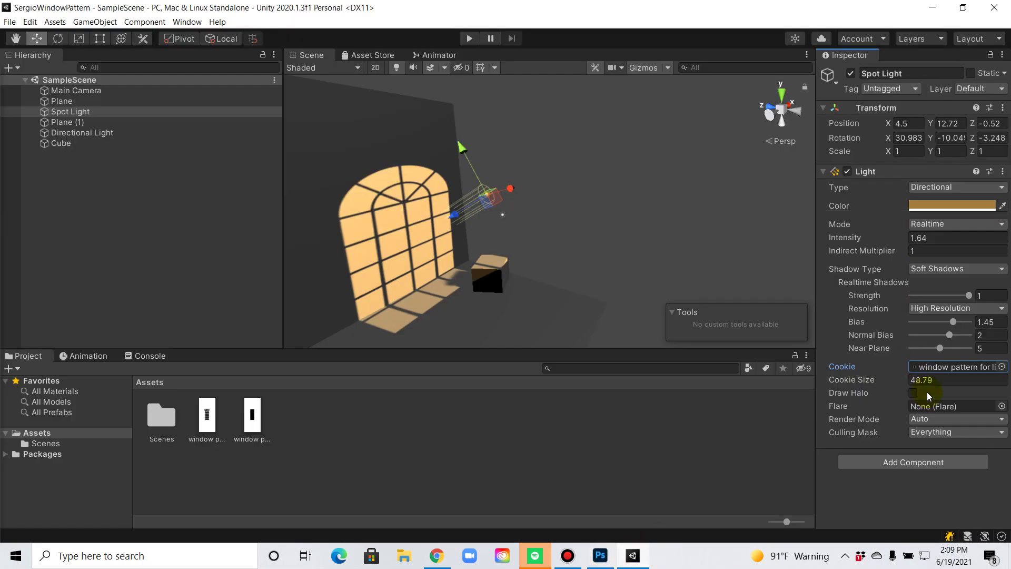
pyautogui.click(1002, 367)
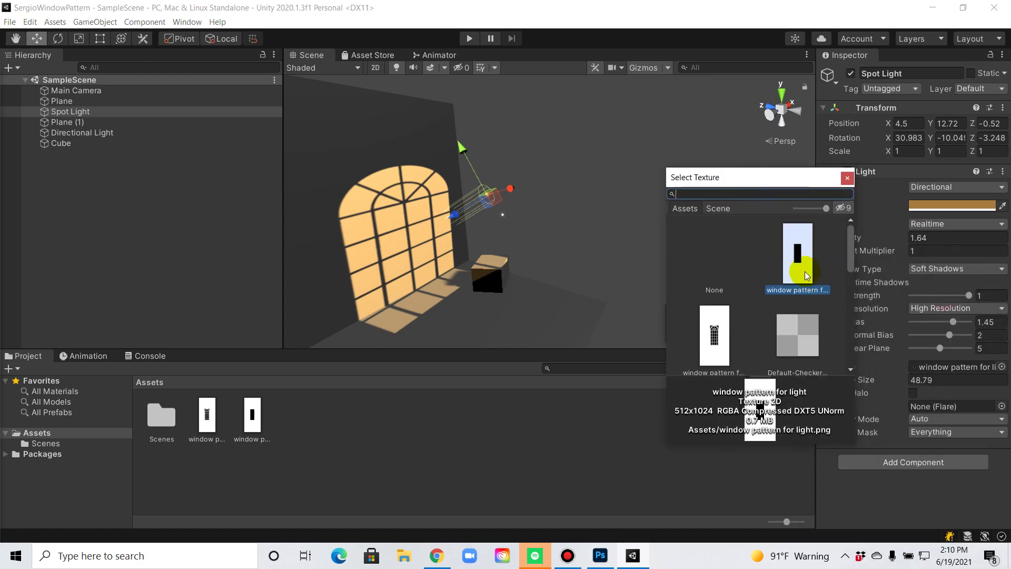
pyautogui.click(600, 556)
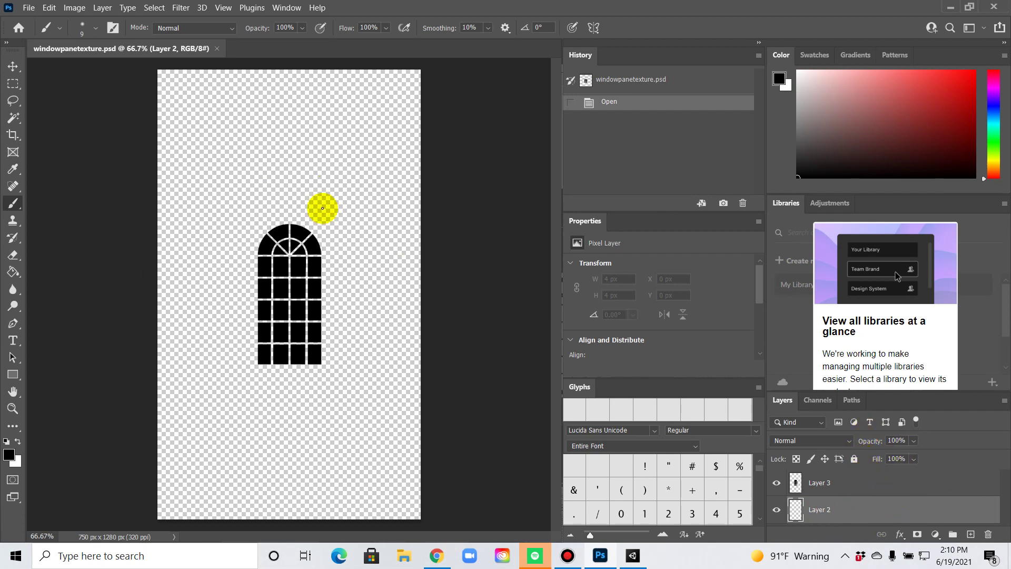
# Open Photoshop's File menu, dismiss it, then reopen it to reach Save As
pyautogui.click(28, 8)
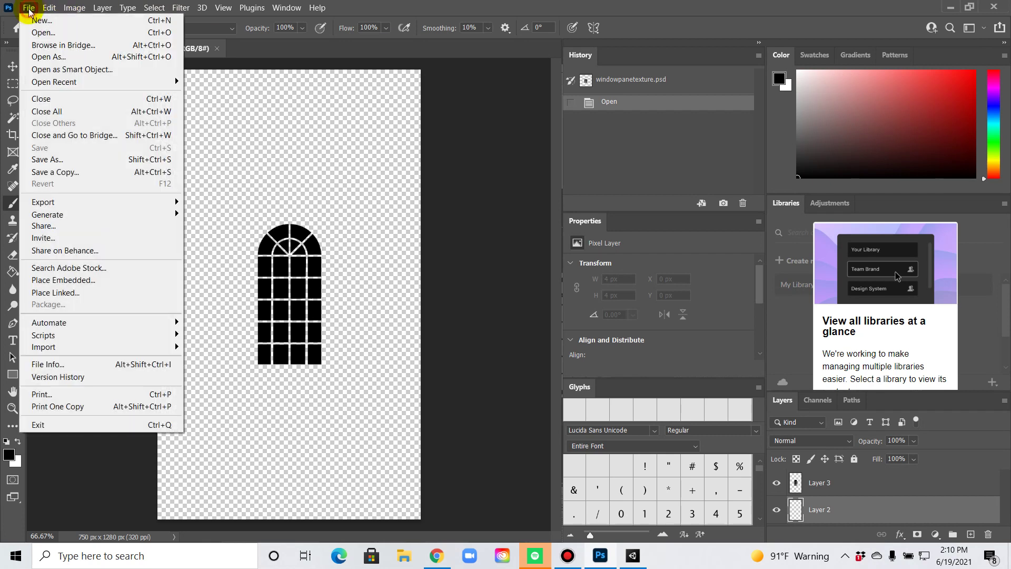
pyautogui.click(395, 150)
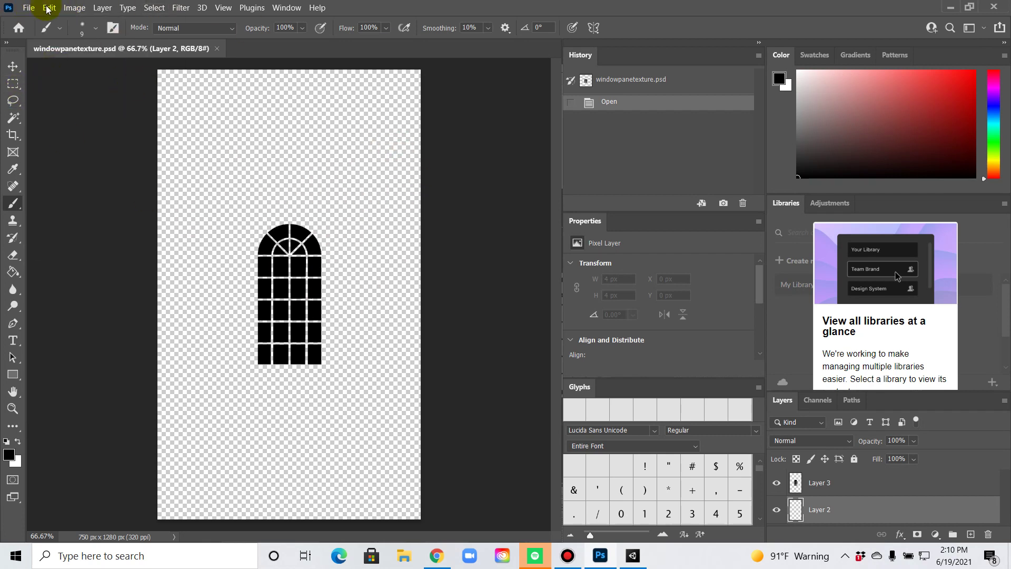
pyautogui.click(28, 7)
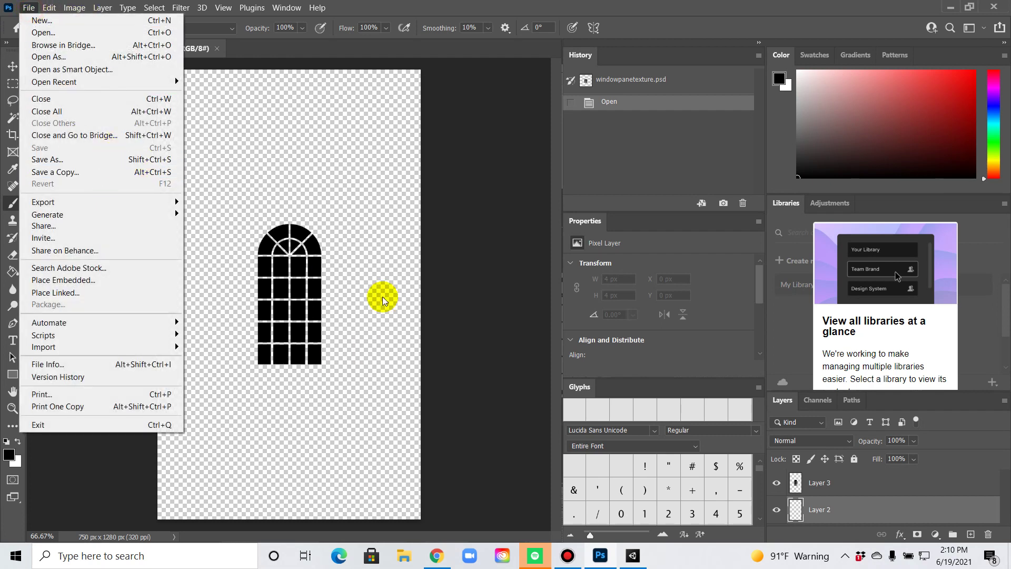
pyautogui.click(173, 160)
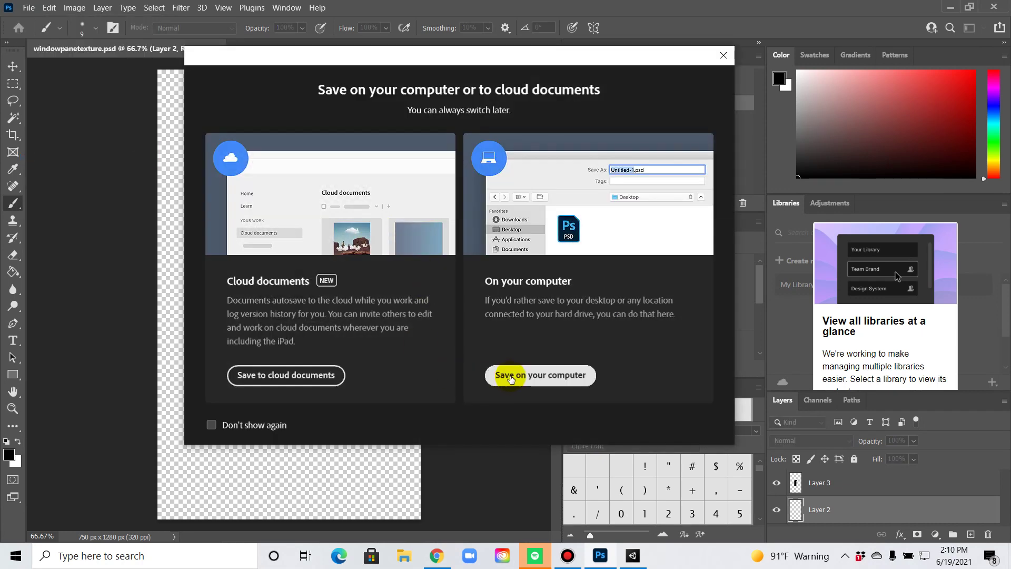
pyautogui.click(513, 378)
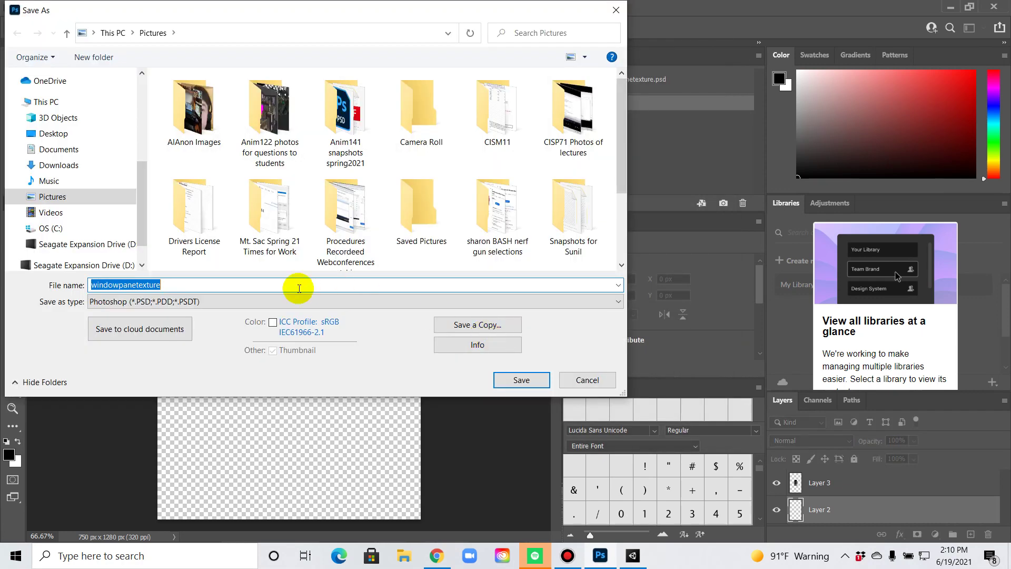
pyautogui.click(214, 303)
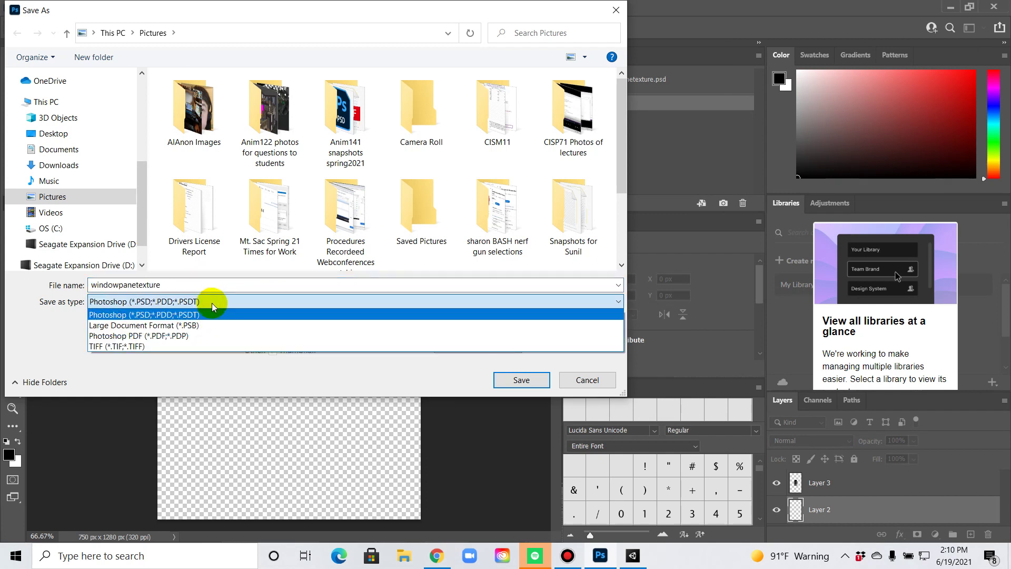
pyautogui.click(214, 304)
pyautogui.click(224, 303)
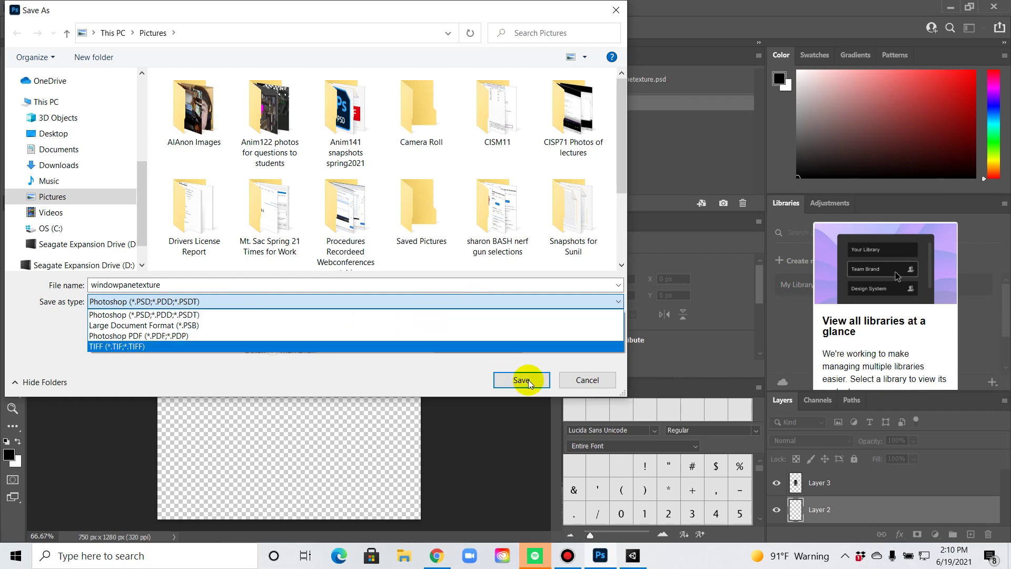
pyautogui.scroll(-3, 556, 227)
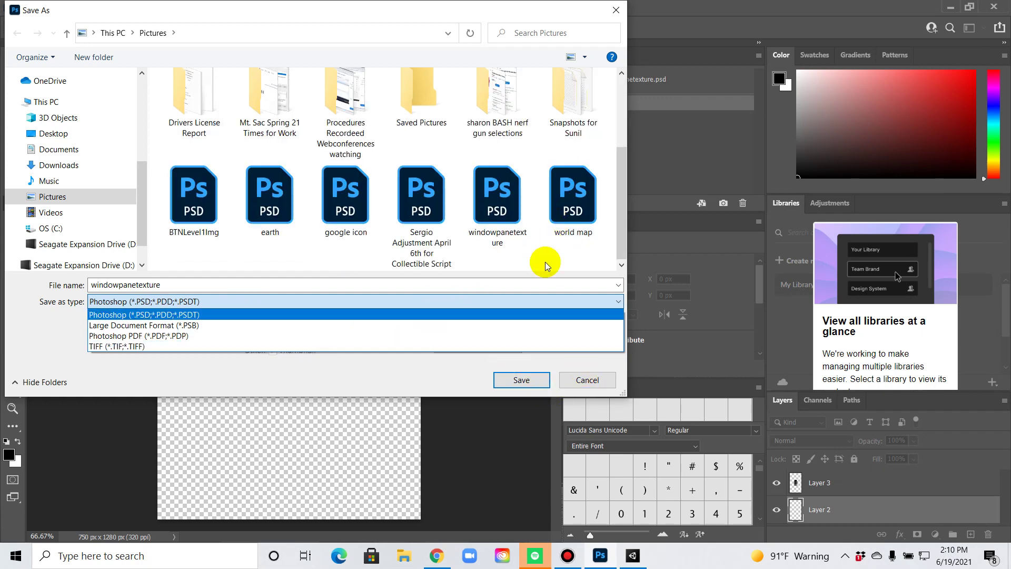
pyautogui.click(578, 371)
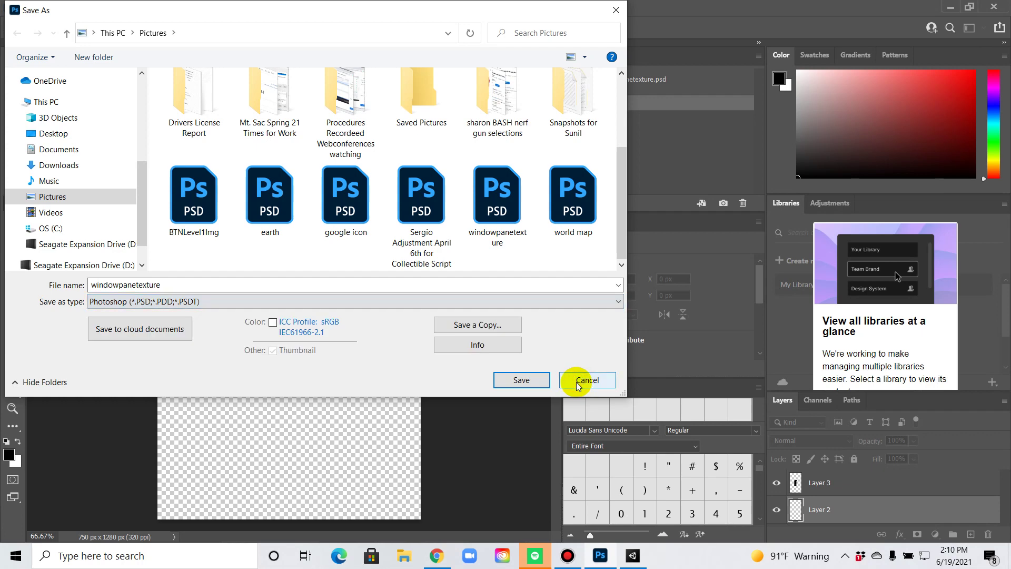
pyautogui.click(579, 378)
pyautogui.click(28, 7)
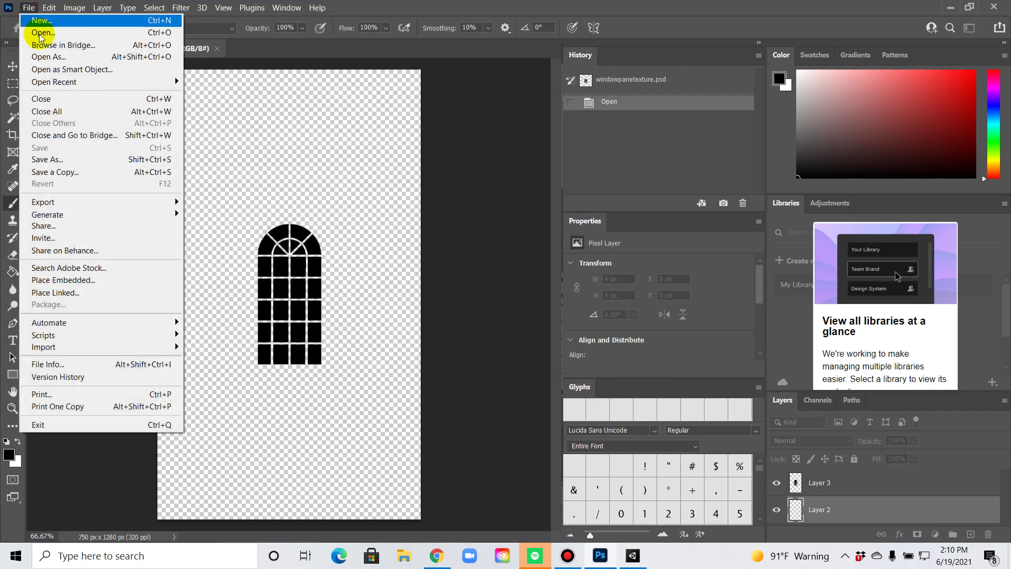
pyautogui.click(105, 160)
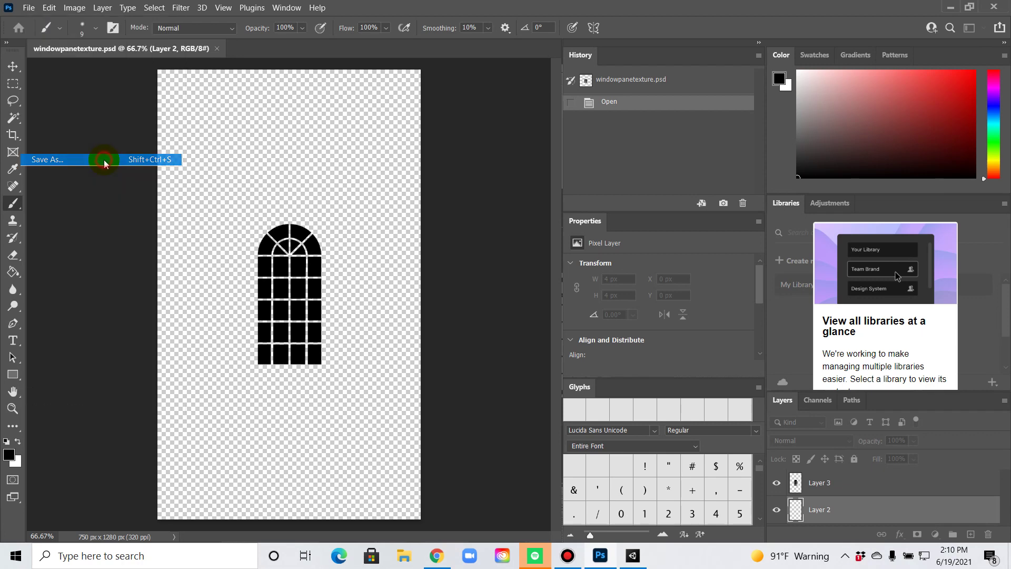
pyautogui.click(520, 376)
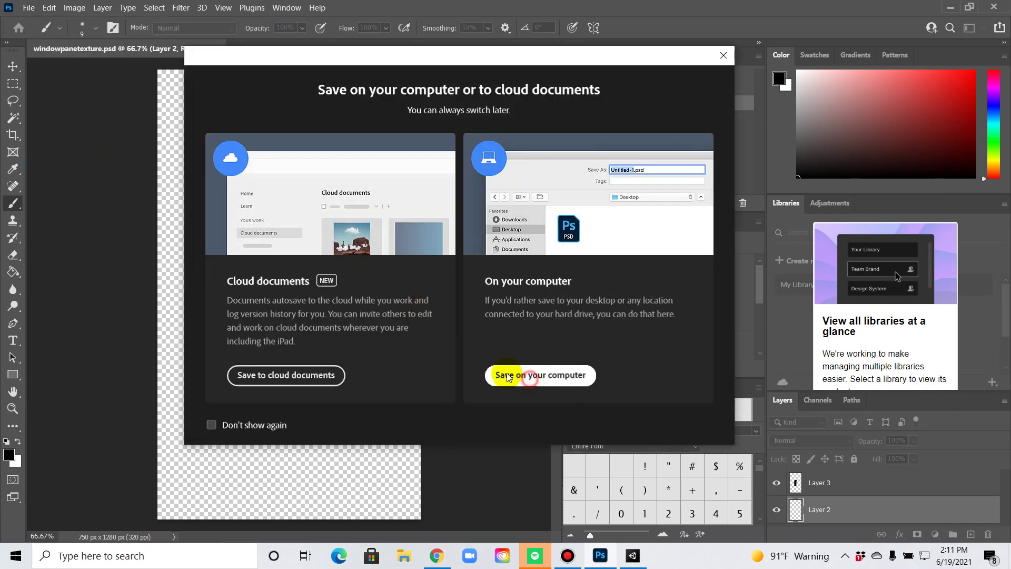
pyautogui.click(332, 307)
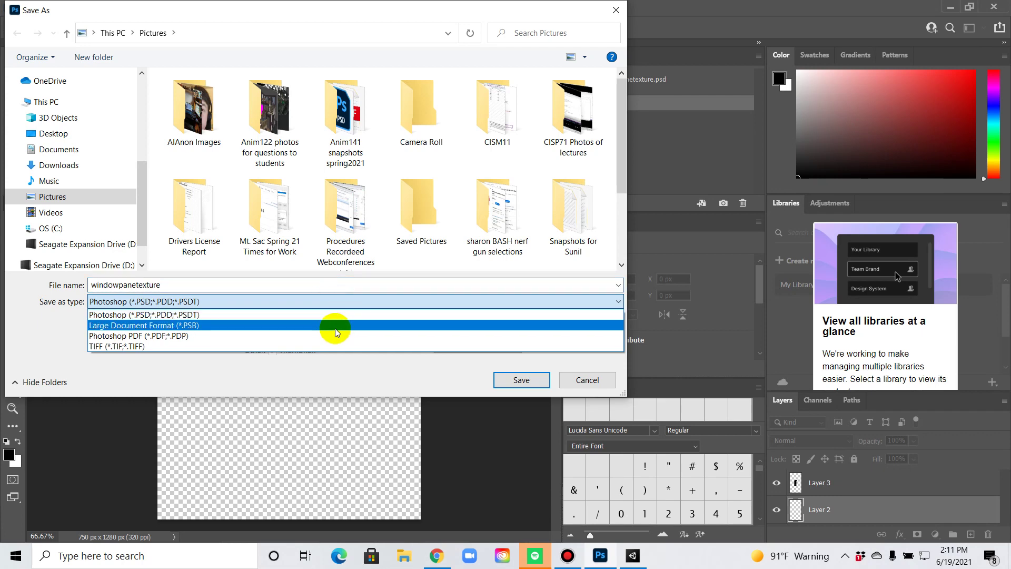
pyautogui.click(572, 382)
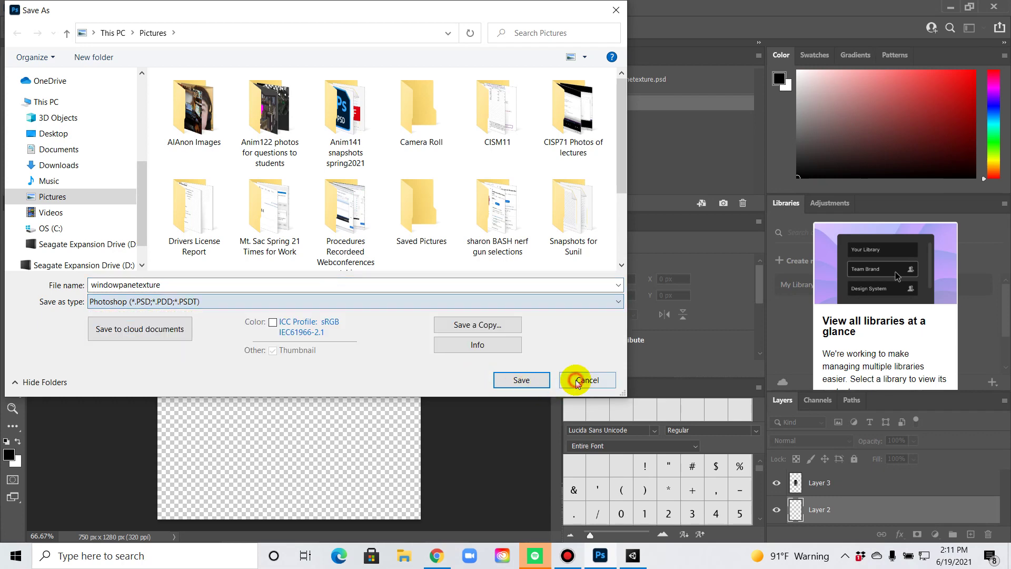
pyautogui.click(569, 384)
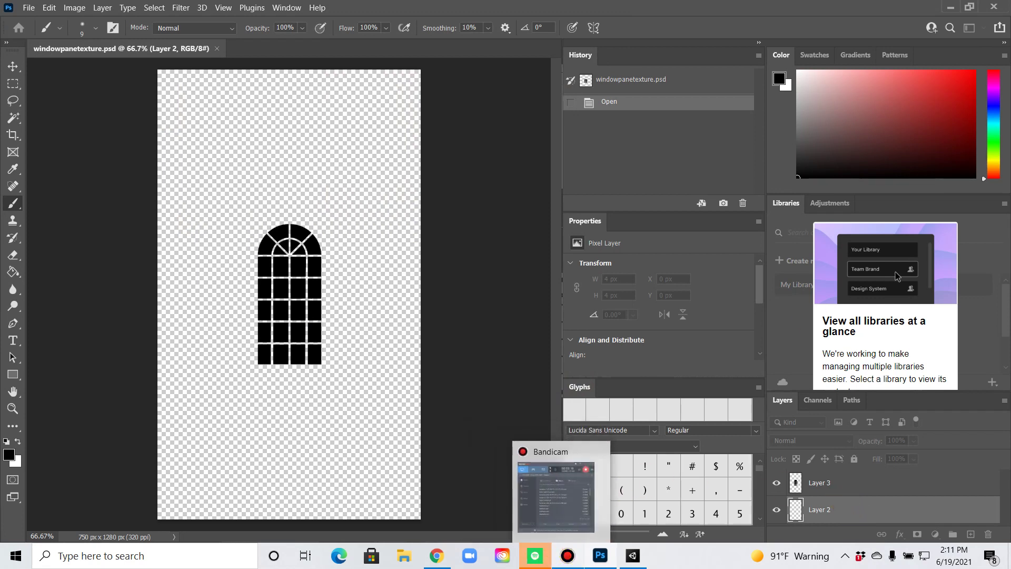
# Make Layer 3 active, start Save As to this computer, view the formats, then cancel
pyautogui.press('m')
pyautogui.click(820, 483)
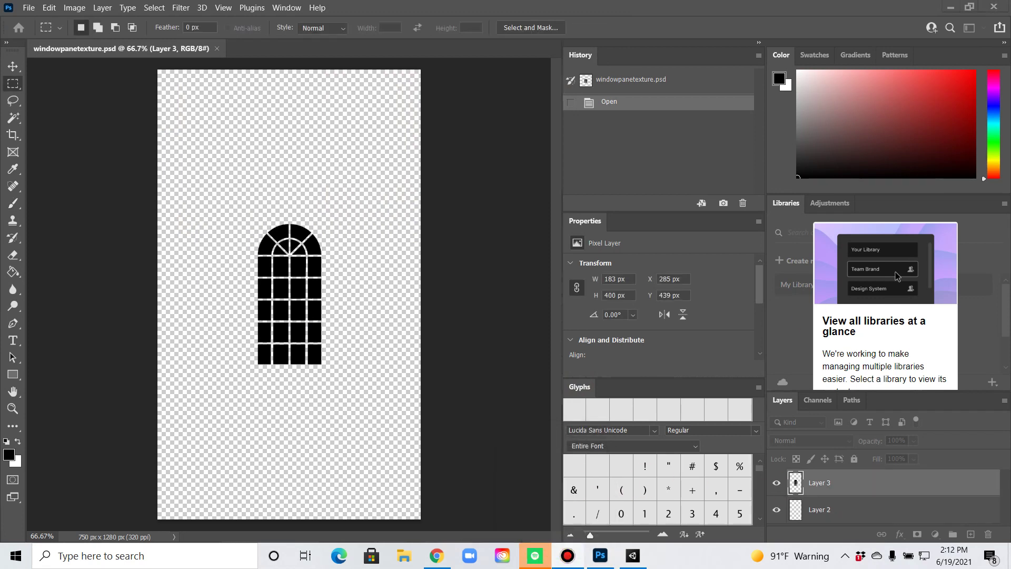
pyautogui.click(30, 8)
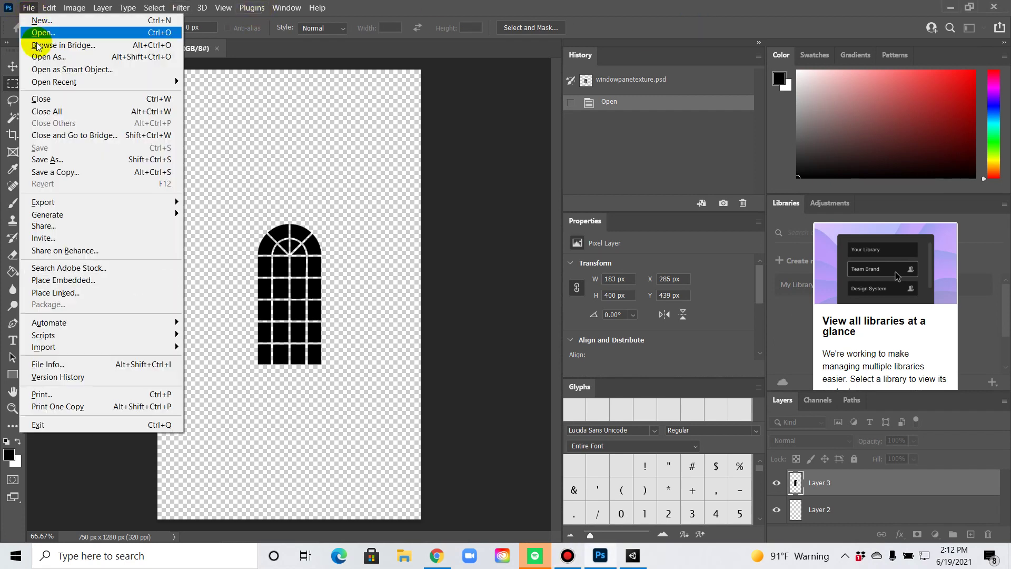
pyautogui.click(97, 173)
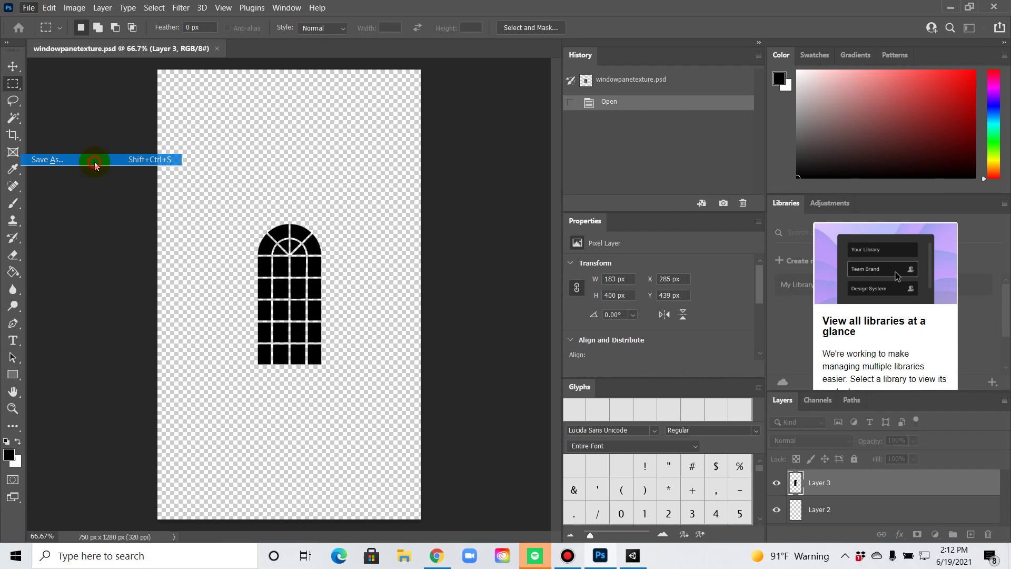
pyautogui.click(514, 376)
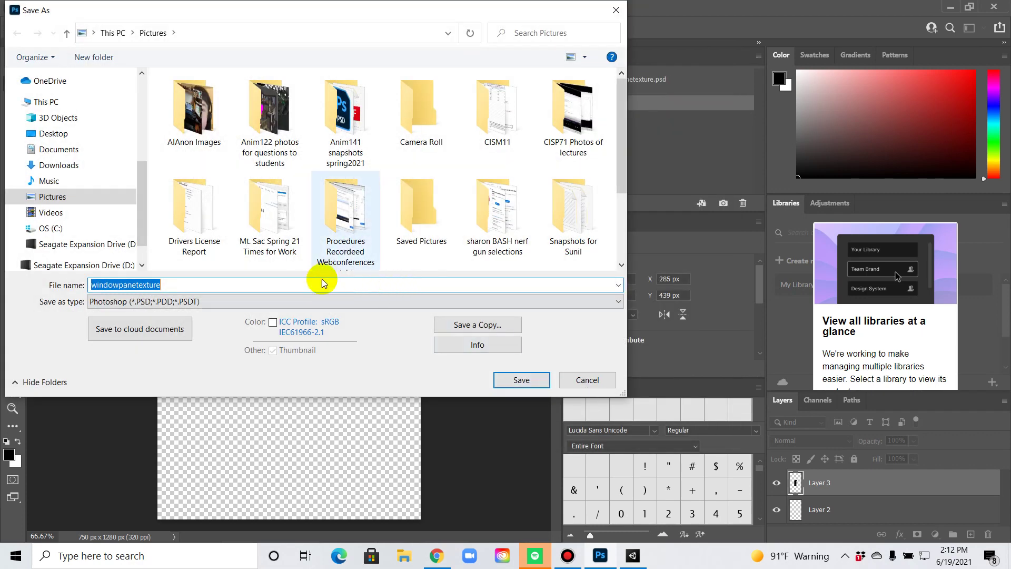
pyautogui.click(328, 302)
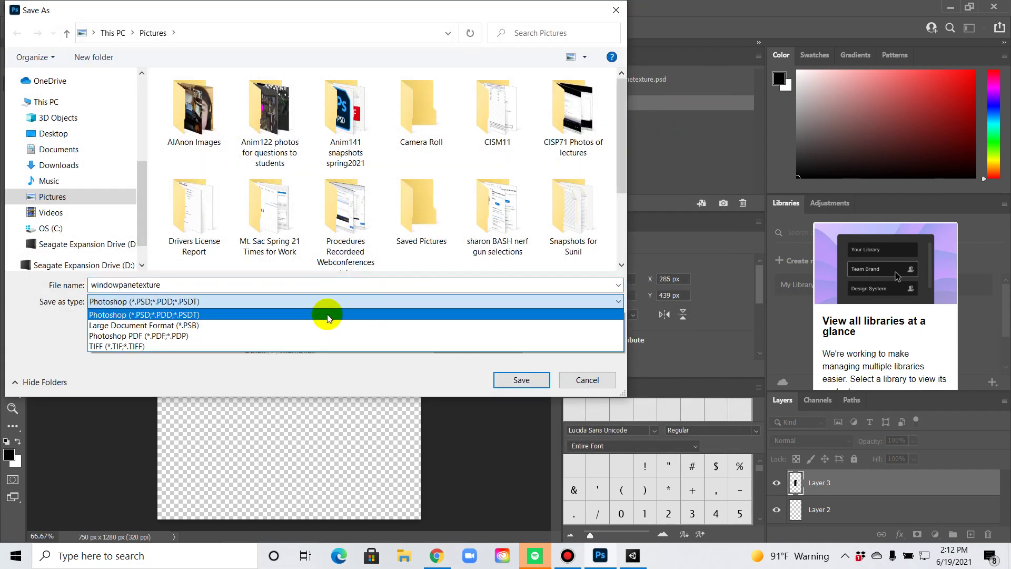
pyautogui.click(587, 381)
pyautogui.click(588, 381)
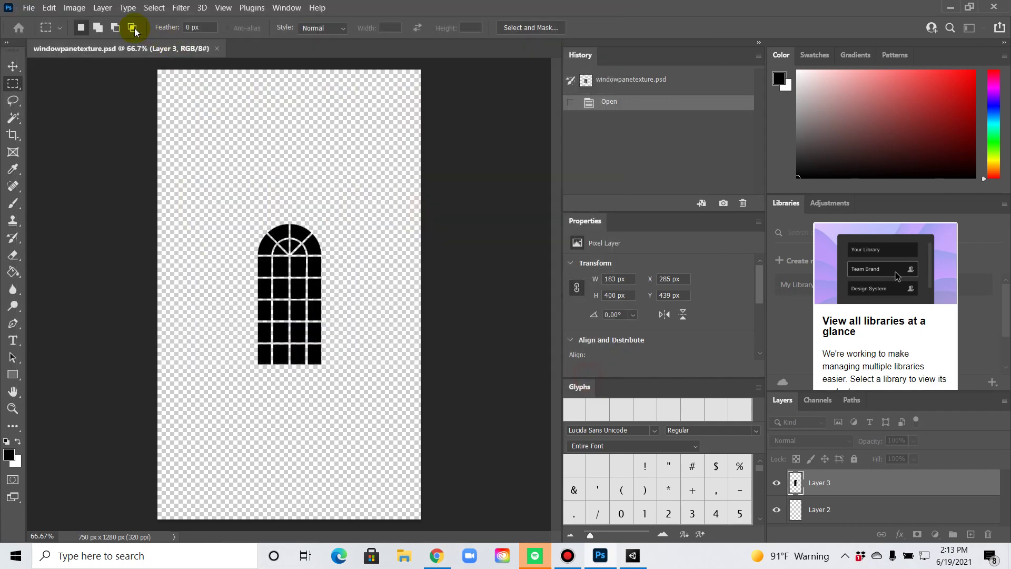
# Try Save a Copy to this computer with PSD format, then cancel it
pyautogui.click(29, 7)
pyautogui.moveTo(153, 204)
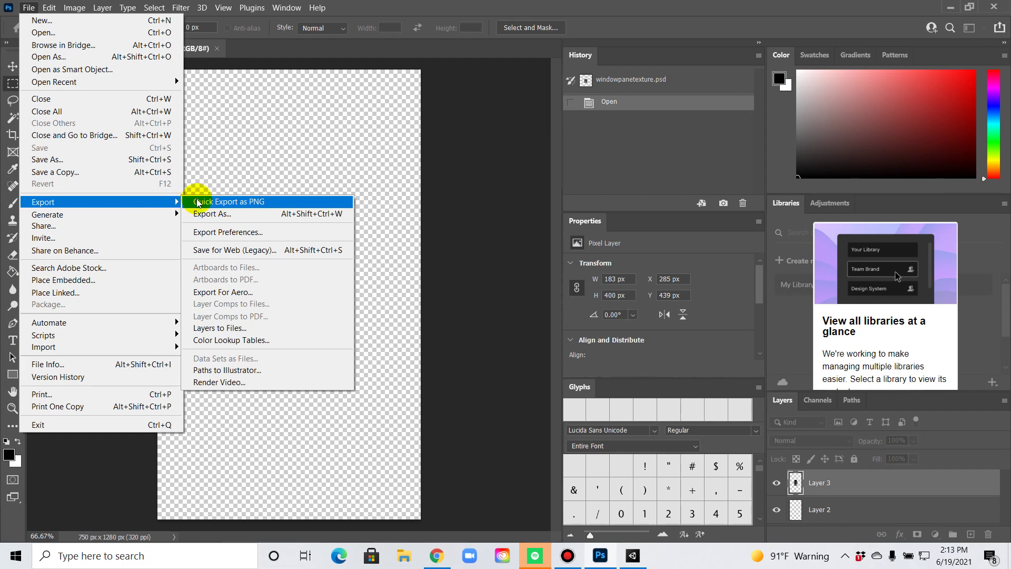
pyautogui.click(136, 171)
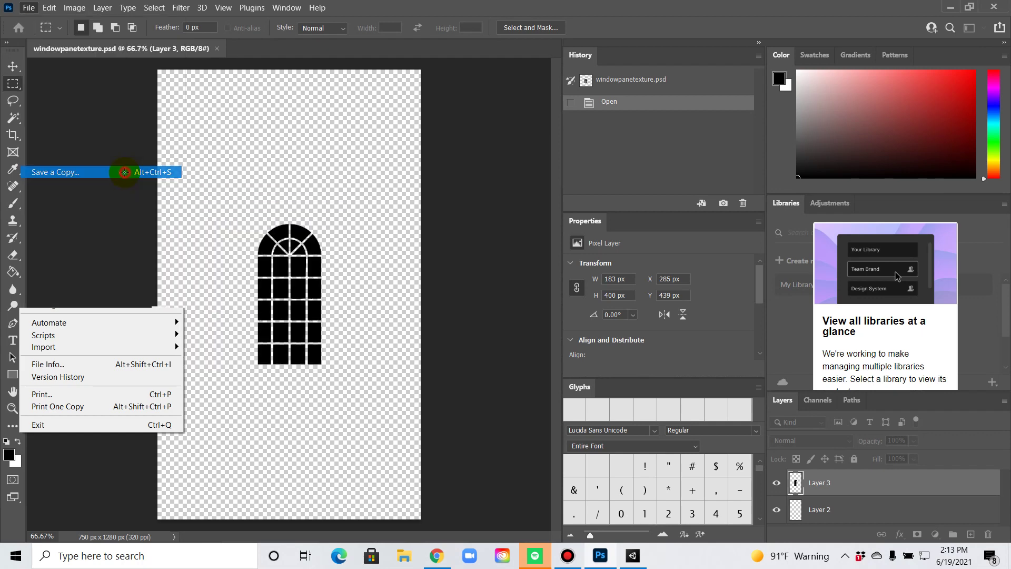
pyautogui.click(519, 379)
pyautogui.click(368, 301)
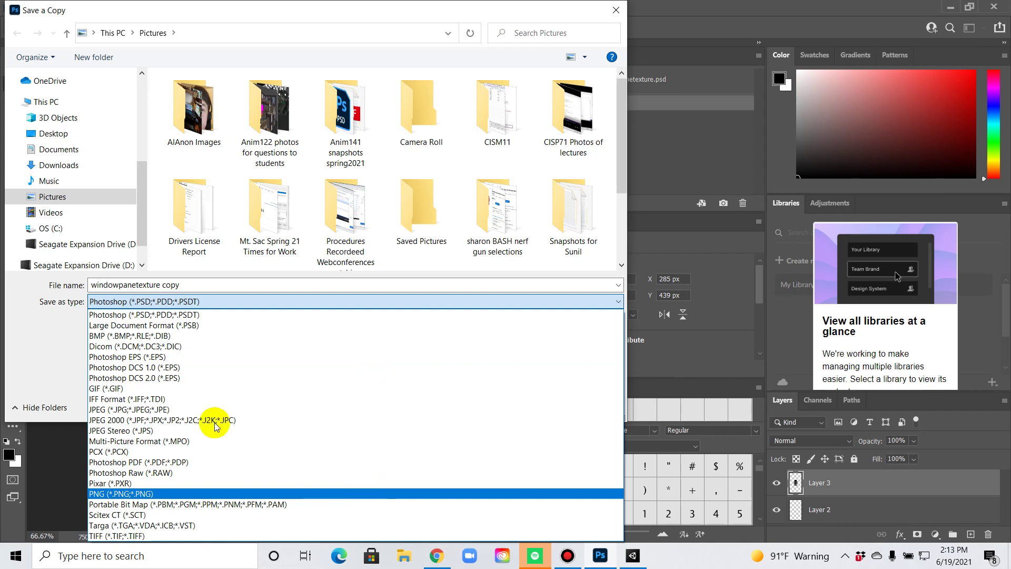
pyautogui.click(38, 345)
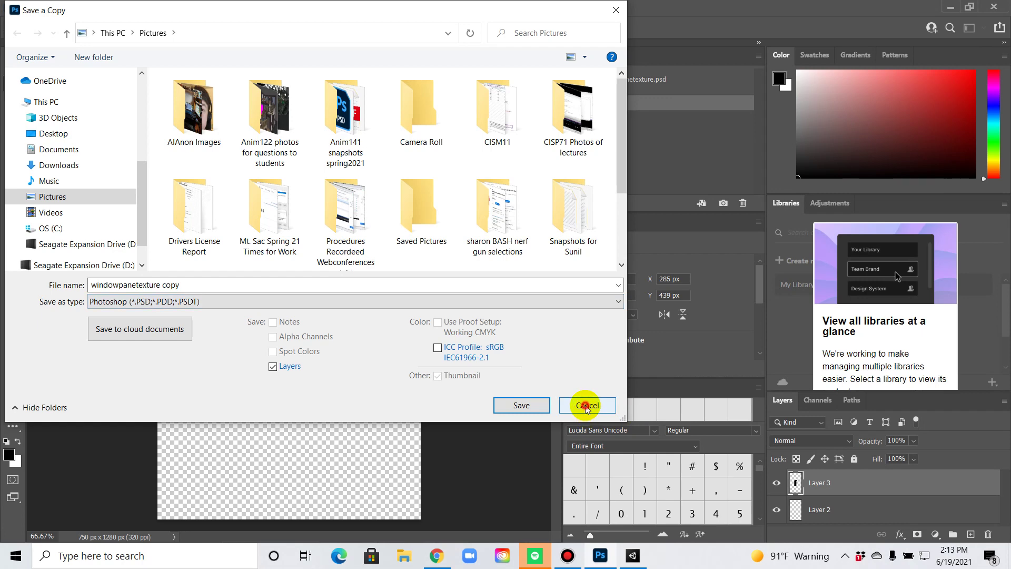
pyautogui.click(587, 406)
pyautogui.click(633, 556)
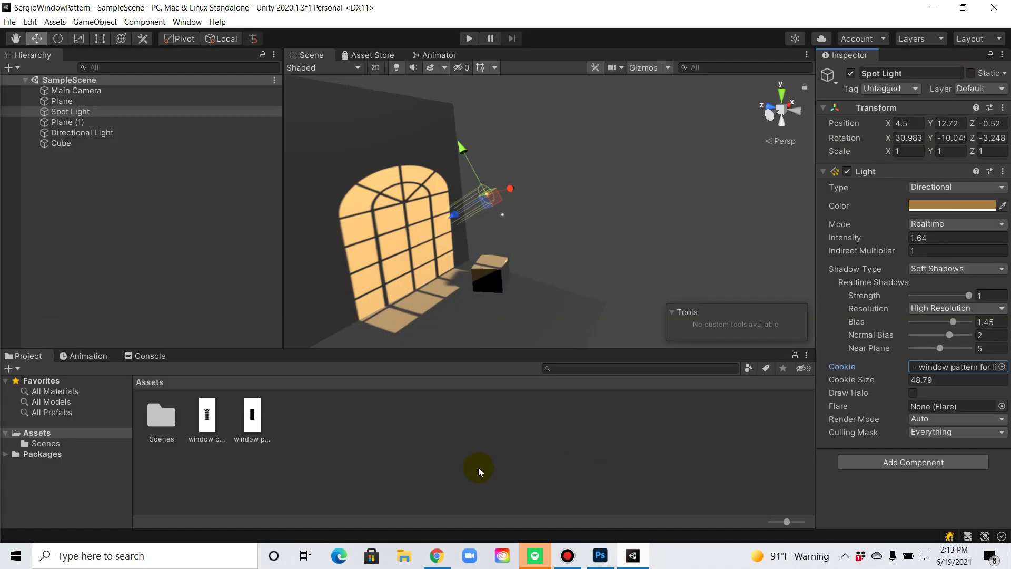
pyautogui.rightClick(429, 434)
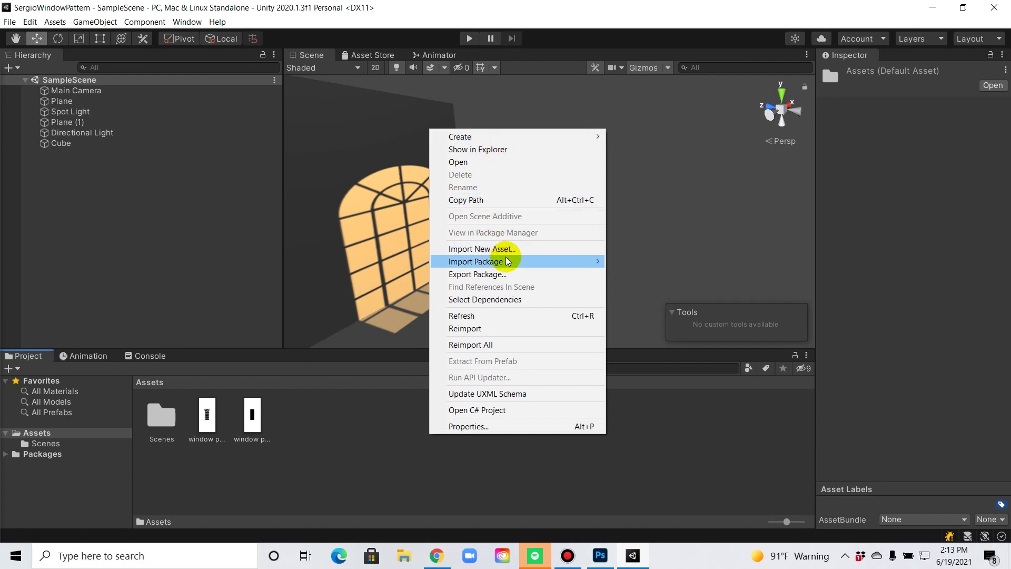
pyautogui.click(322, 476)
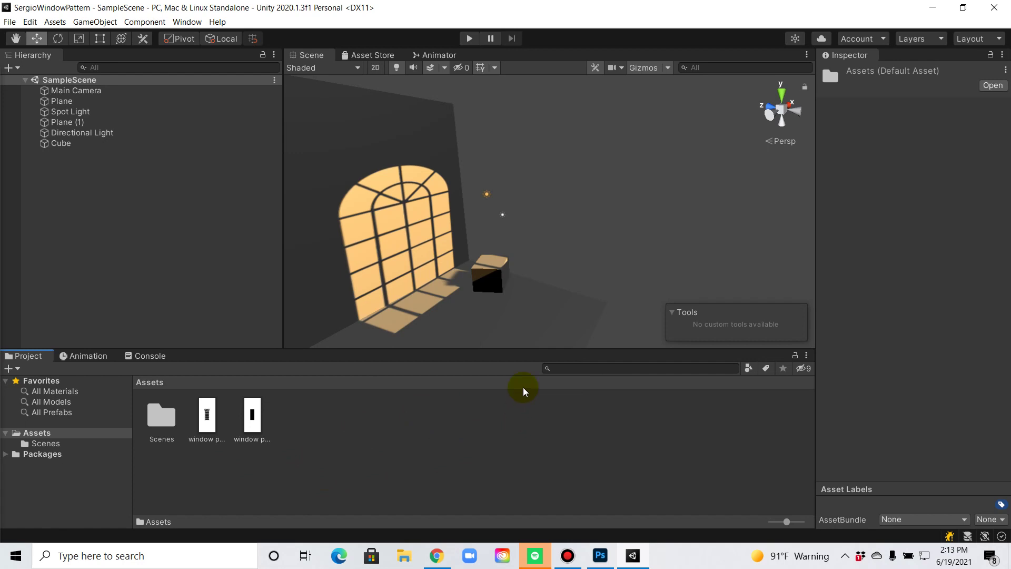
pyautogui.moveTo(535, 226); pyautogui.dragTo(473, 228, button='middle')
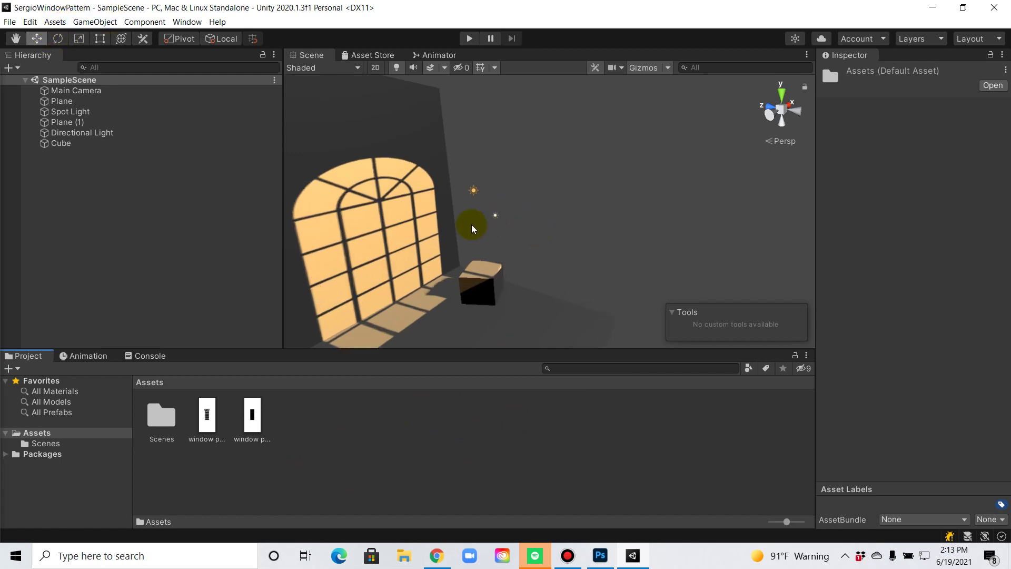
pyautogui.scroll(2, 473, 228)
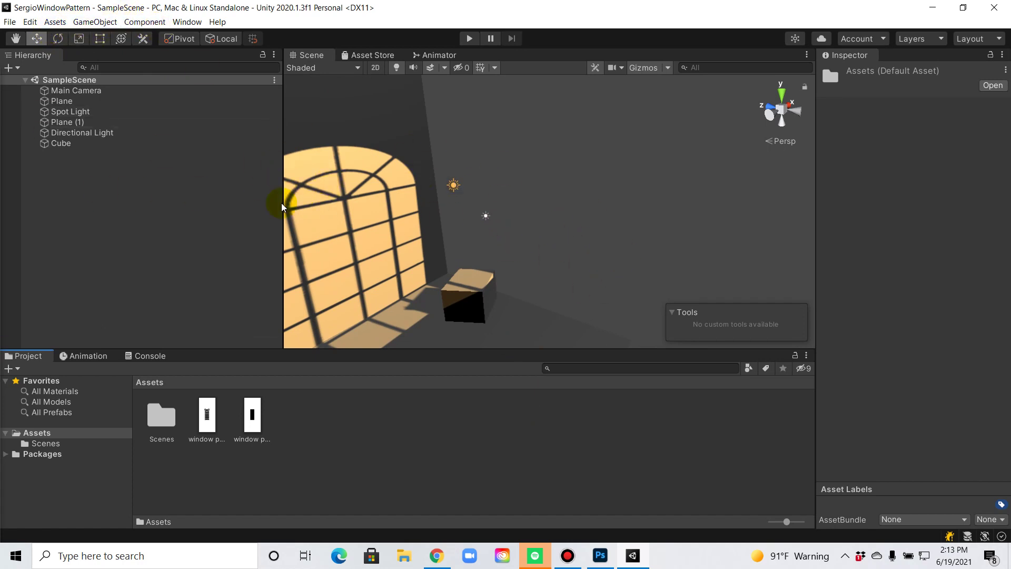
# Add a Directional Light, undo it, then select the Spot Light to view its cookie settings
pyautogui.click(79, 22)
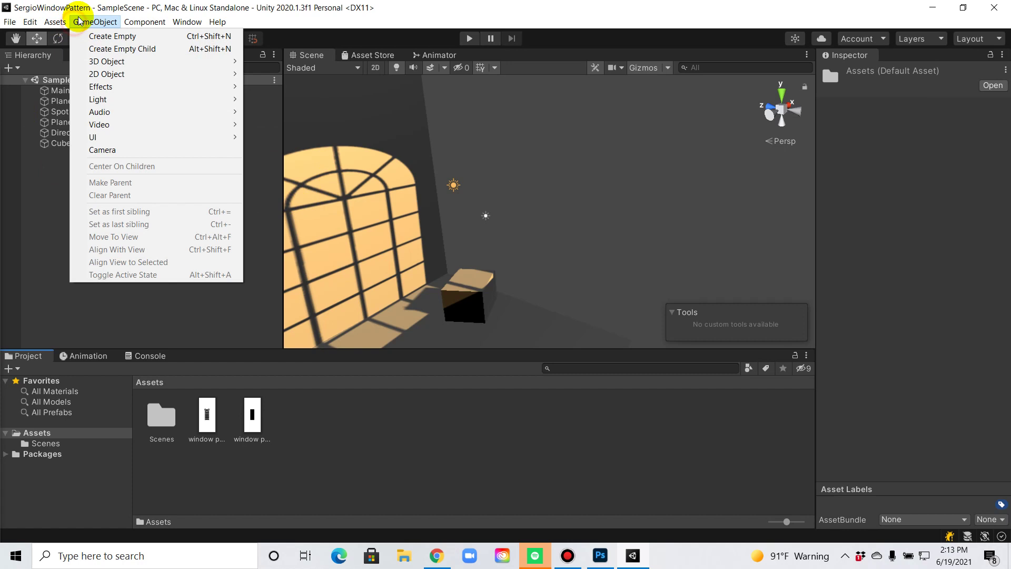
pyautogui.moveTo(146, 99)
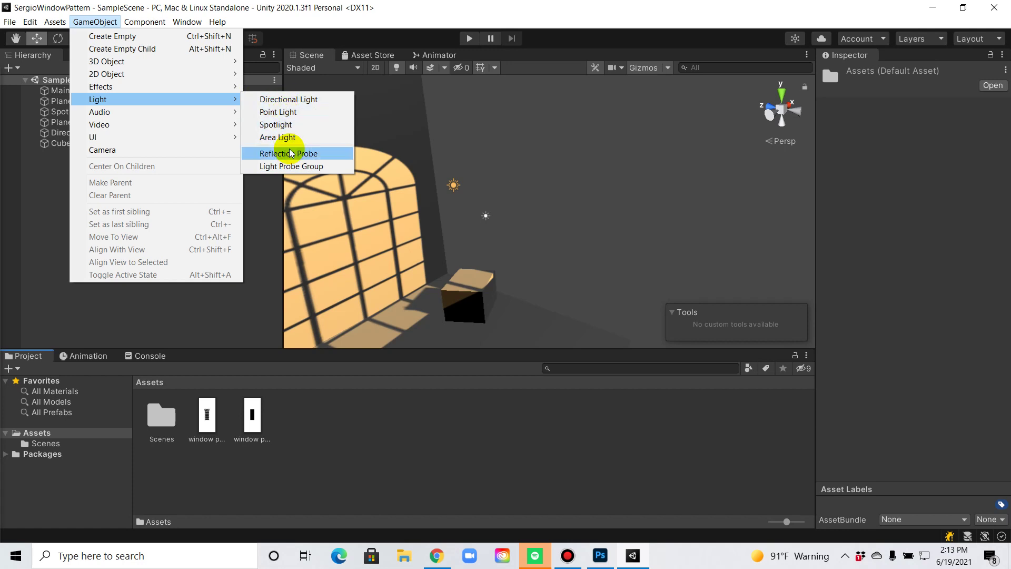
pyautogui.click(288, 105)
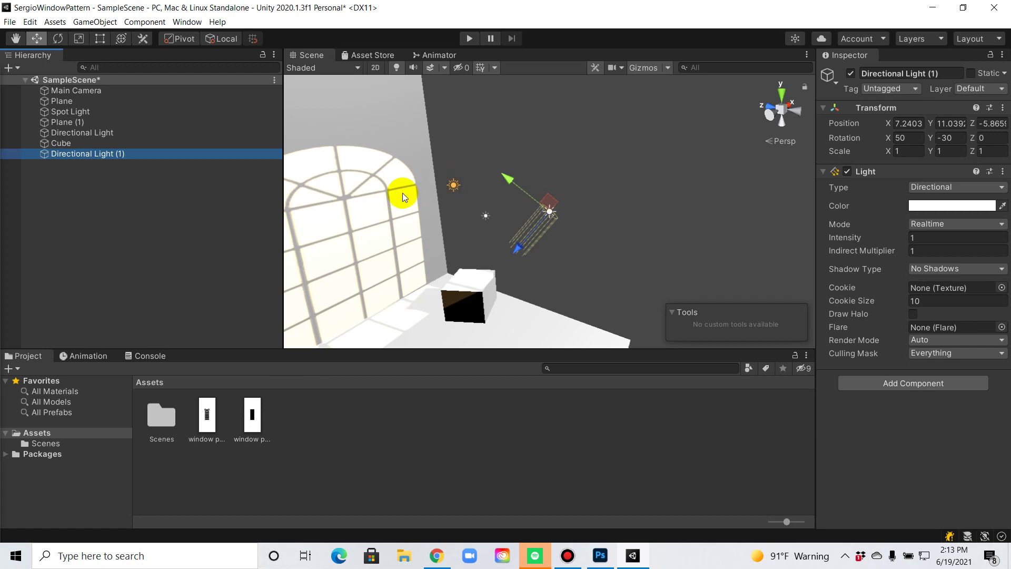
pyautogui.hotkey('ctrl', 'z')
pyautogui.click(127, 132)
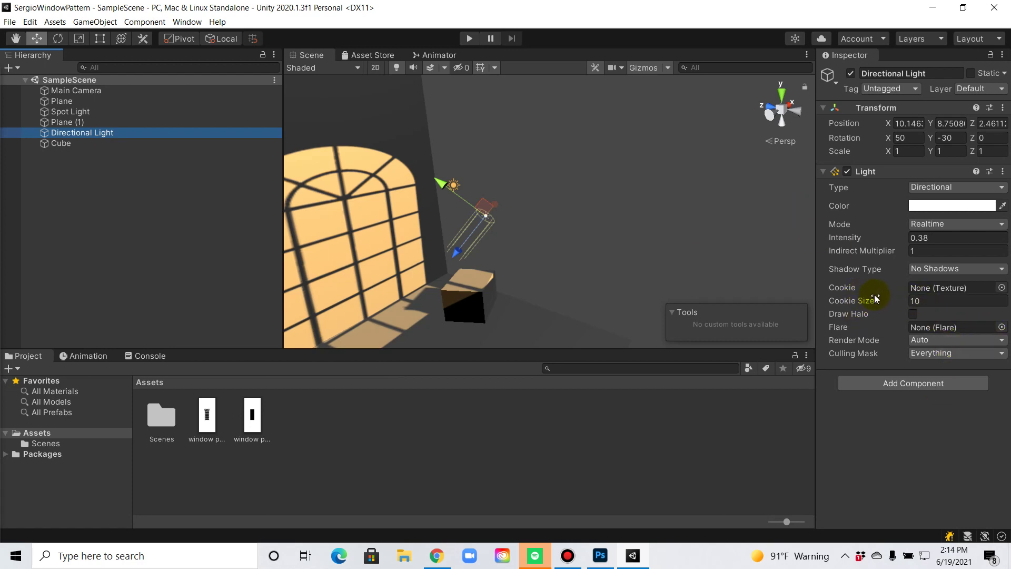
pyautogui.click(198, 111)
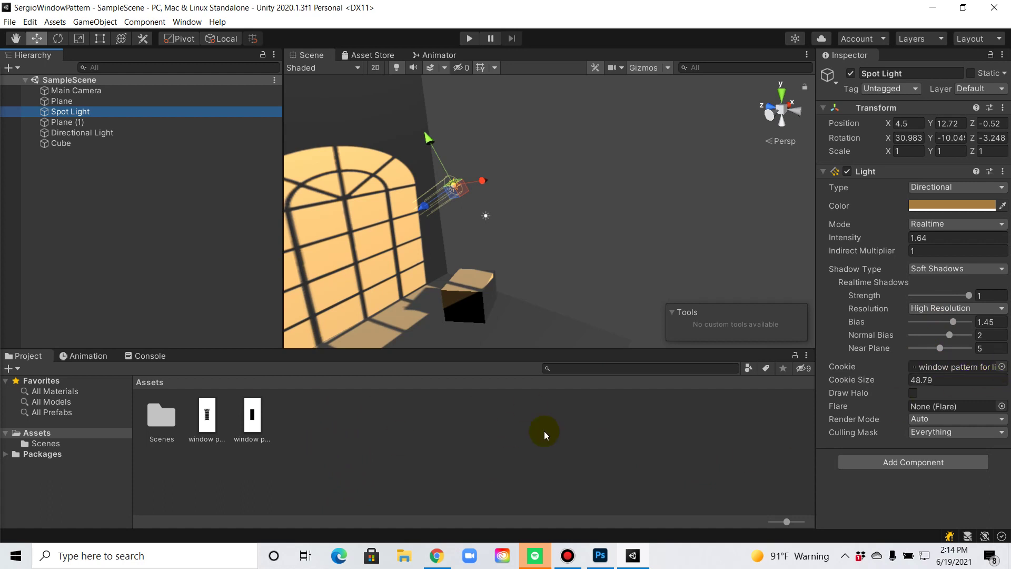
pyautogui.moveTo(246, 430); pyautogui.dragTo(941, 372)
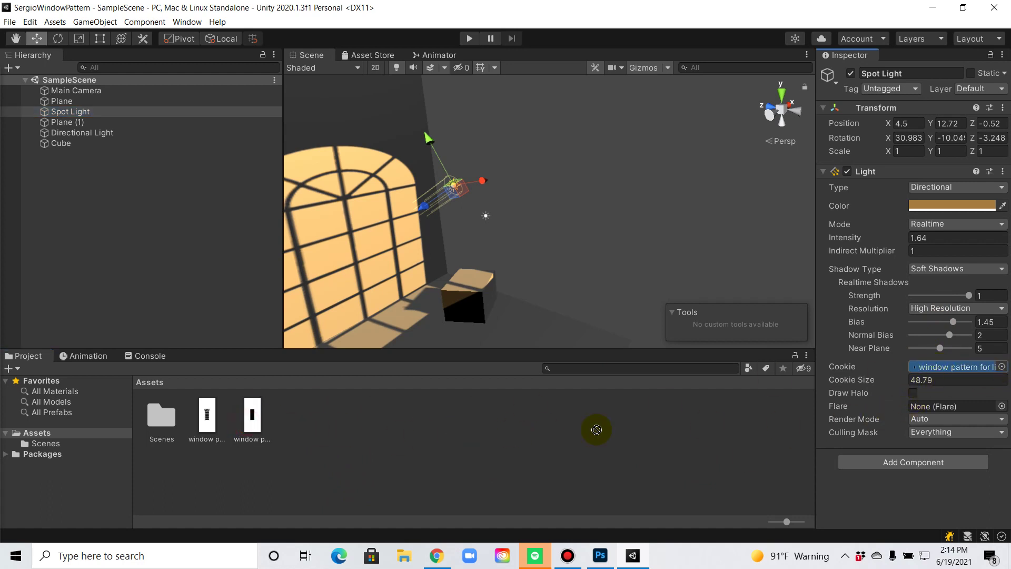
pyautogui.click(1002, 367)
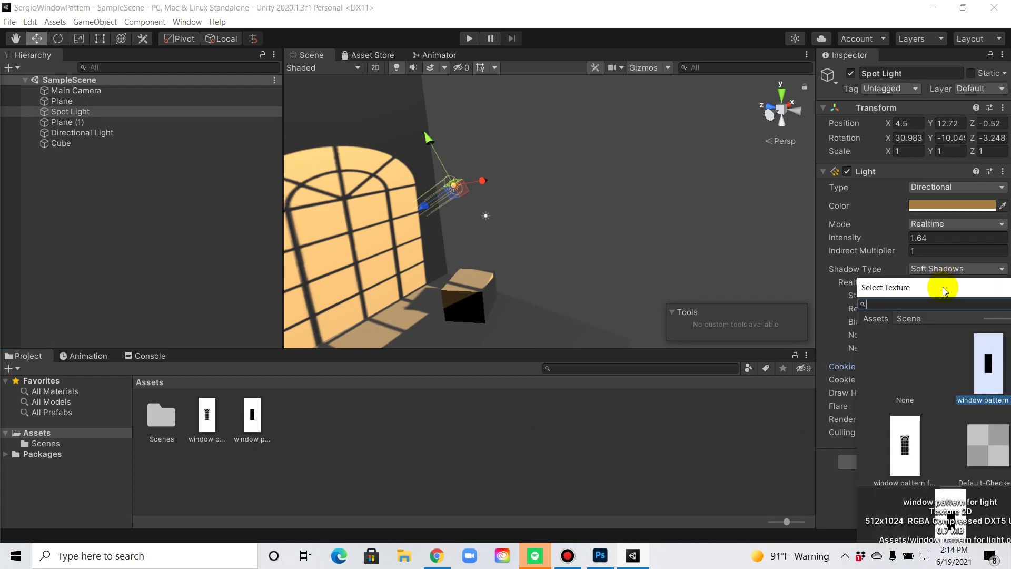
pyautogui.moveTo(938, 287); pyautogui.dragTo(623, 103)
pyautogui.scroll(-5, 628, 182)
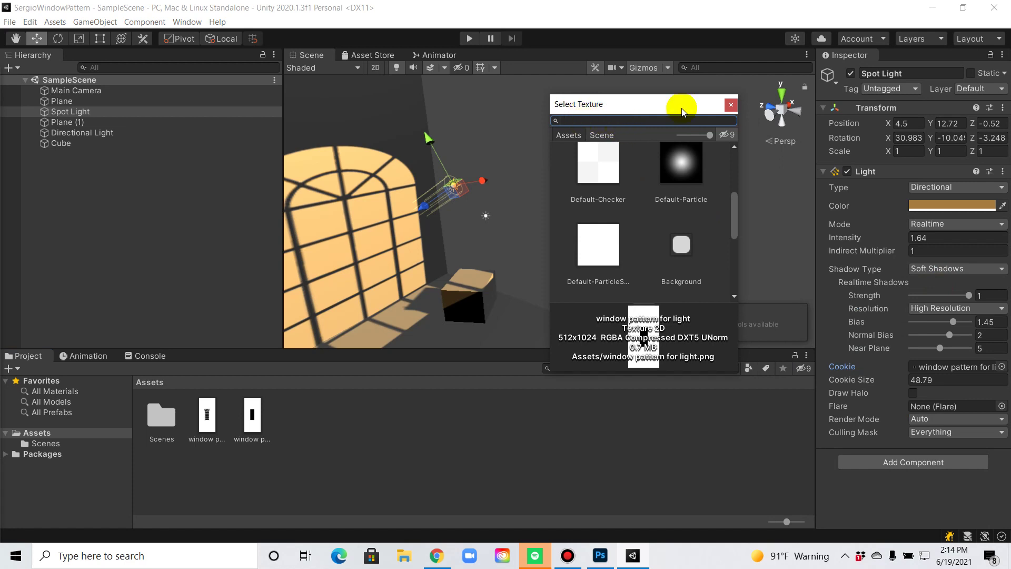
pyautogui.click(731, 104)
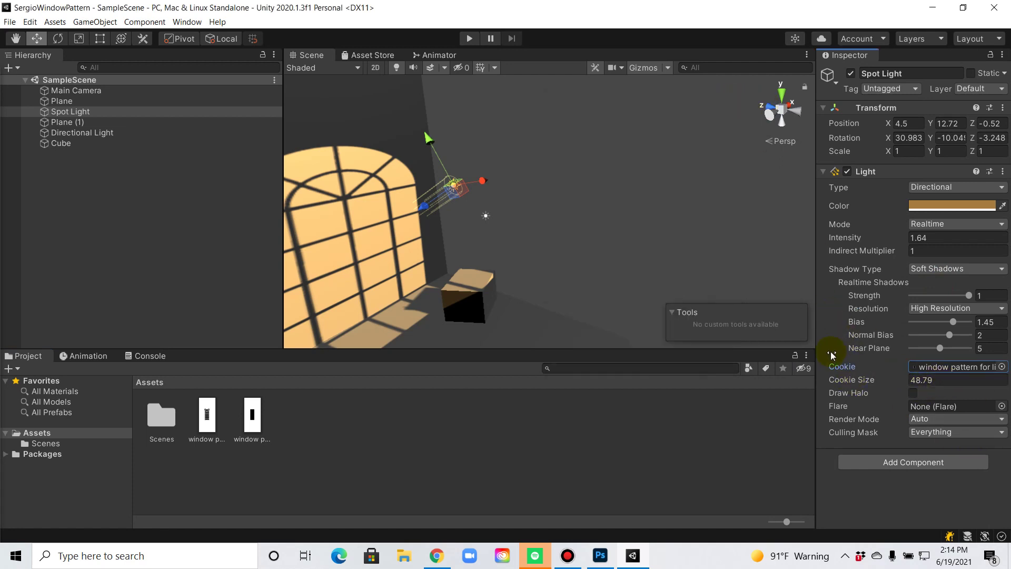
pyautogui.scroll(-3, 556, 180)
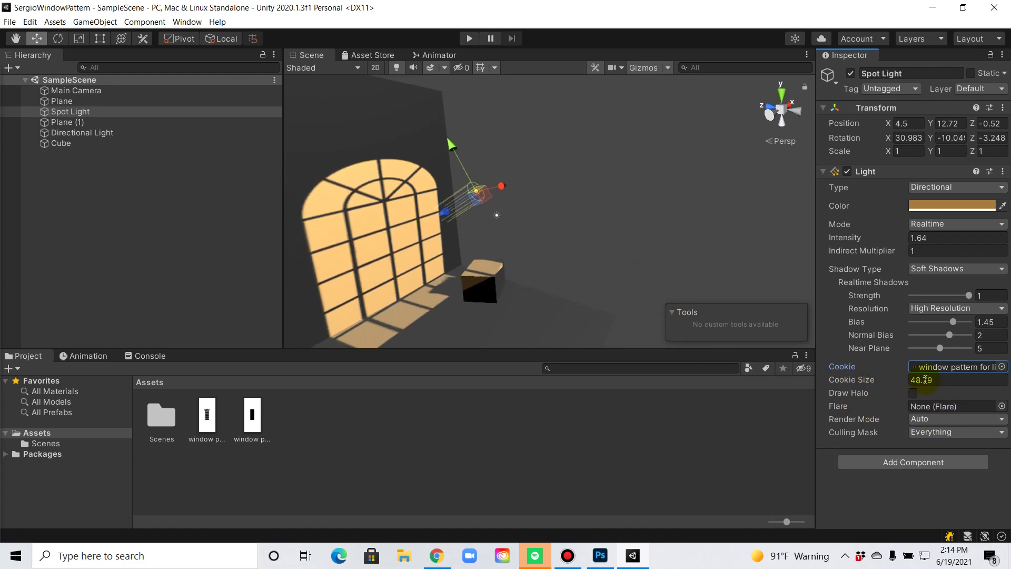
# Scrub the Spot Light's cookie size down, then back up to 51.1 for one large window
pyautogui.moveTo(857, 384); pyautogui.dragTo(826, 389)
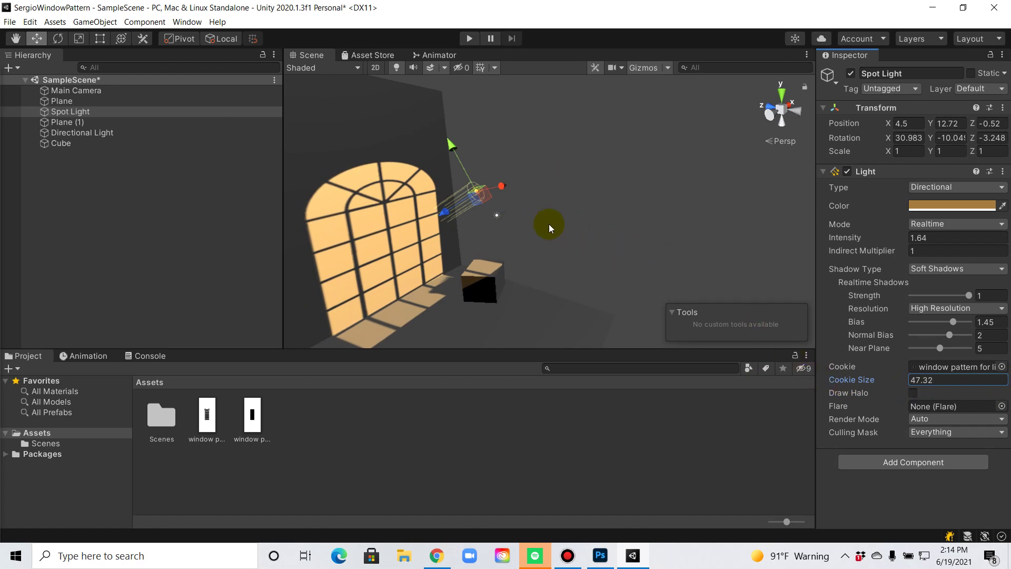
pyautogui.moveTo(866, 386); pyautogui.dragTo(738, 375)
pyautogui.moveTo(602, 243); pyautogui.dragTo(573, 201, button='right')
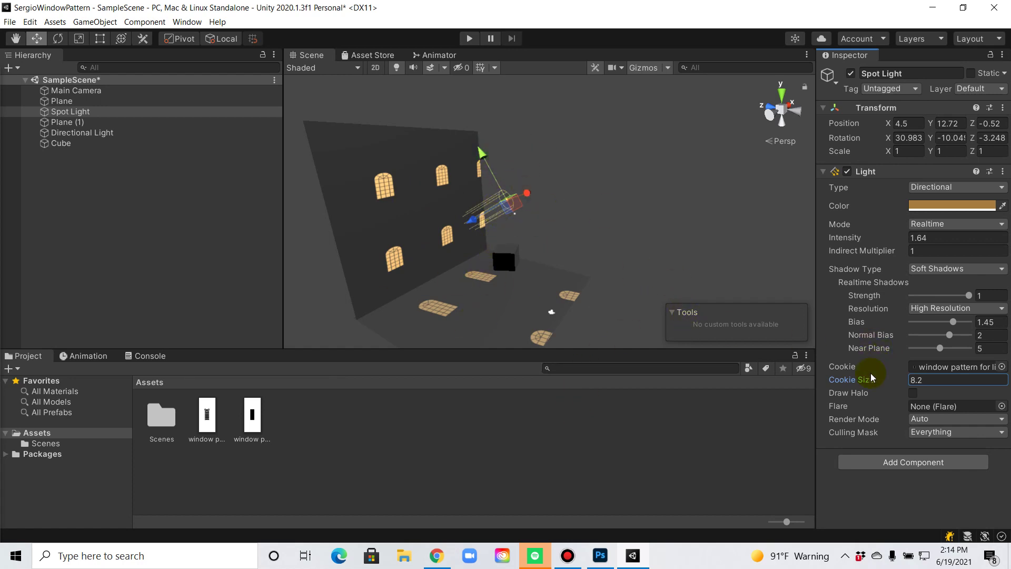
pyautogui.moveTo(862, 385); pyautogui.dragTo(995, 397)
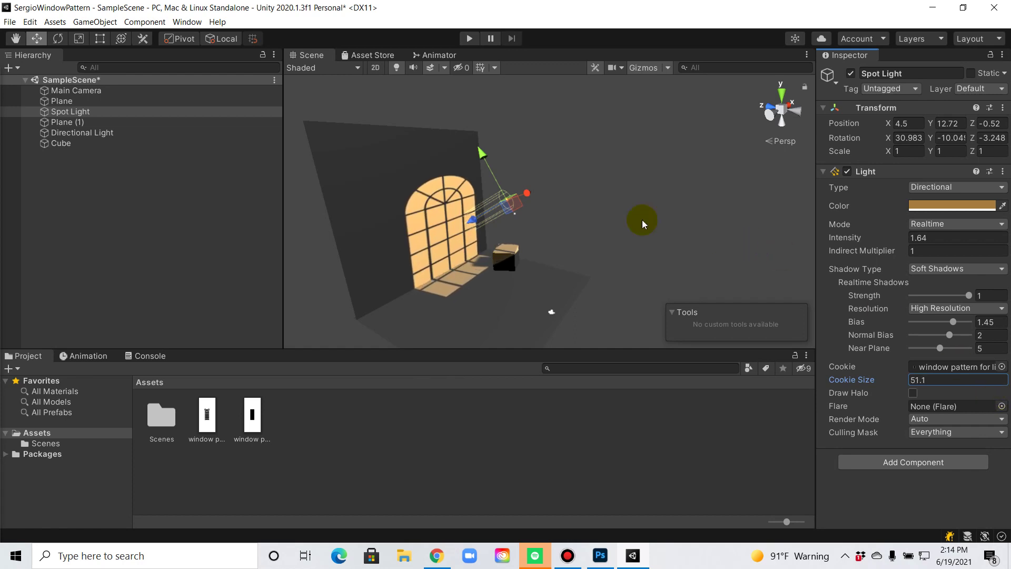
pyautogui.scroll(2, 495, 207)
pyautogui.moveTo(568, 204); pyautogui.dragTo(669, 190, button='middle')
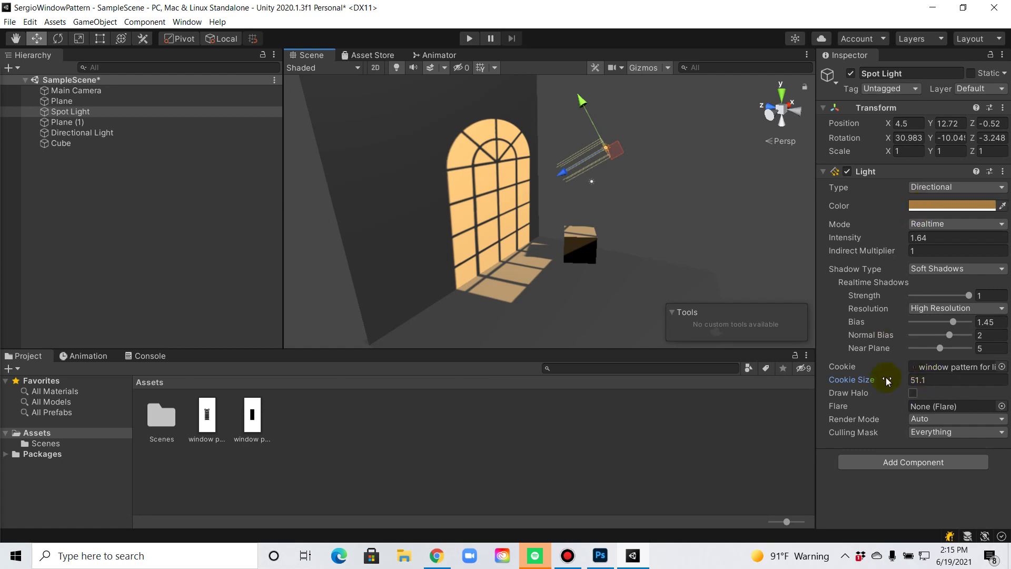
# Change the Spot Light colour from orange to light blue, hex 3E8AA6
pyautogui.click(948, 205)
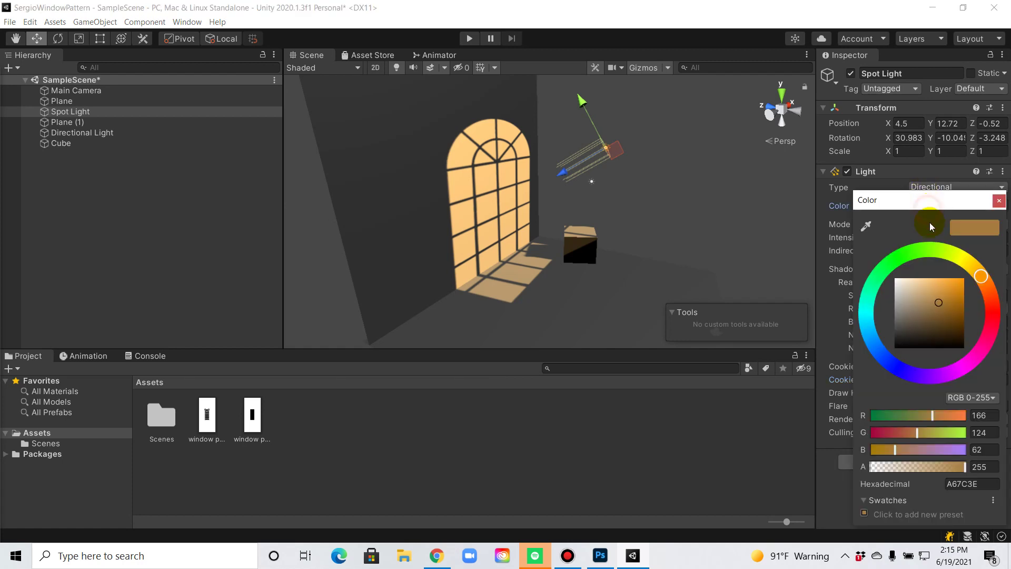
pyautogui.moveTo(981, 279); pyautogui.dragTo(852, 300)
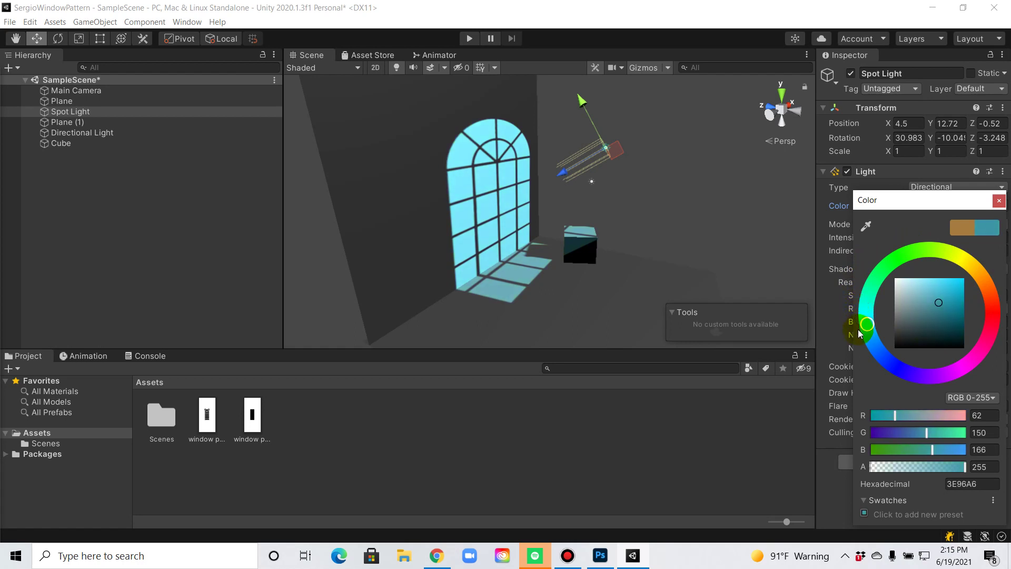
pyautogui.moveTo(860, 334); pyautogui.dragTo(860, 337)
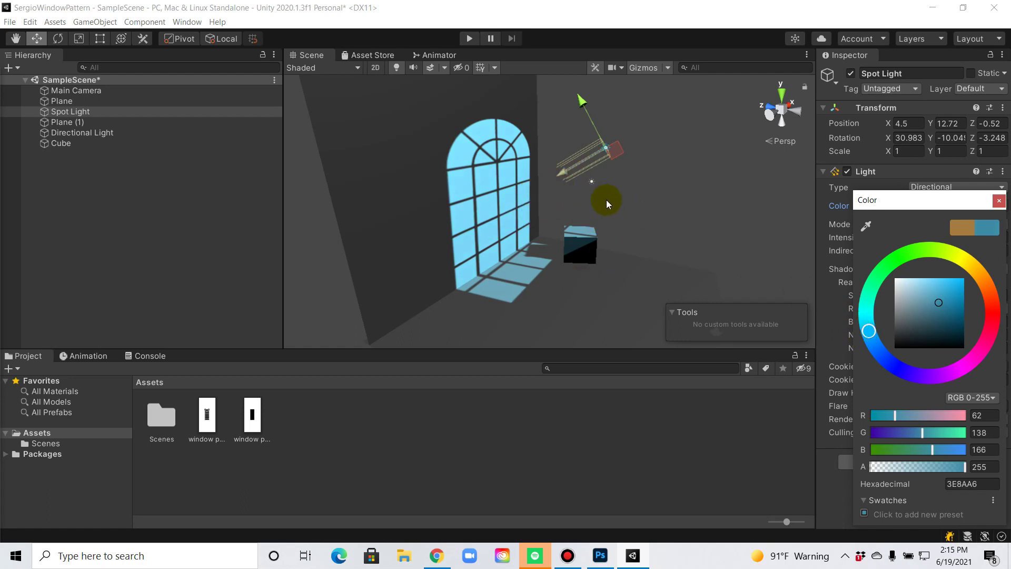
pyautogui.moveTo(471, 220); pyautogui.dragTo(915, 156, button='right')
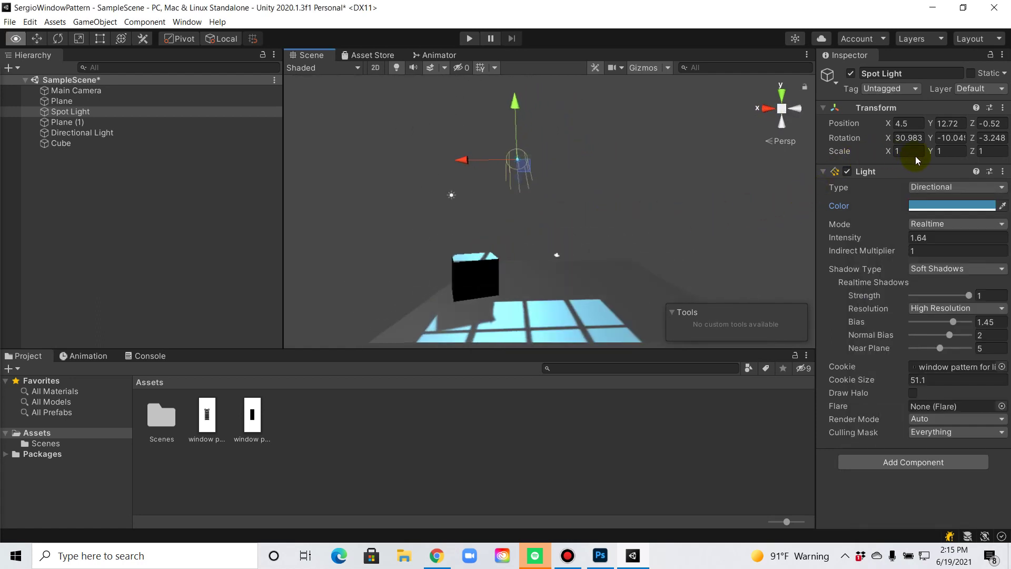
pyautogui.moveTo(535, 214); pyautogui.dragTo(510, 172, button='right')
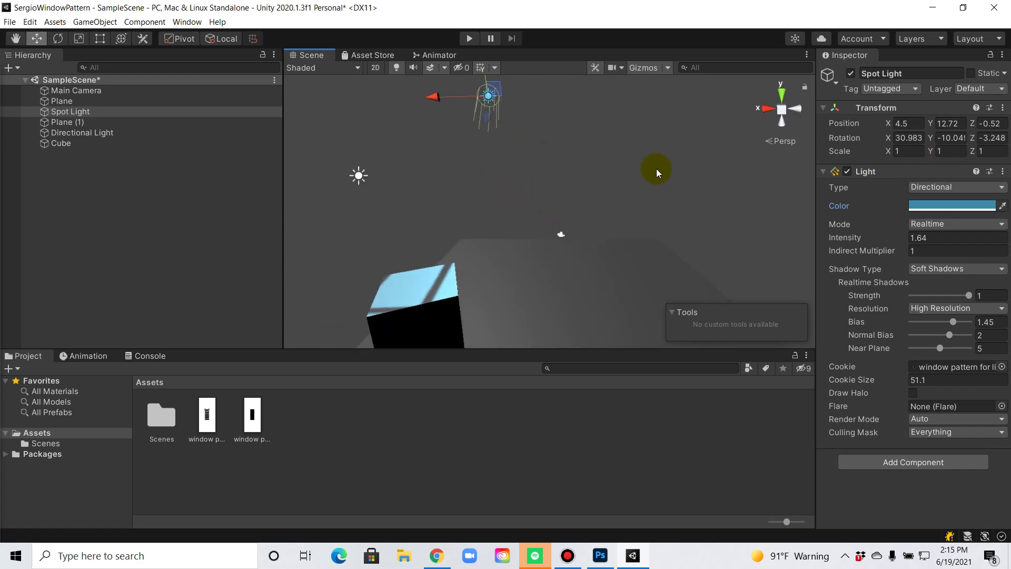
pyautogui.moveTo(637, 173); pyautogui.dragTo(504, 178, button='right')
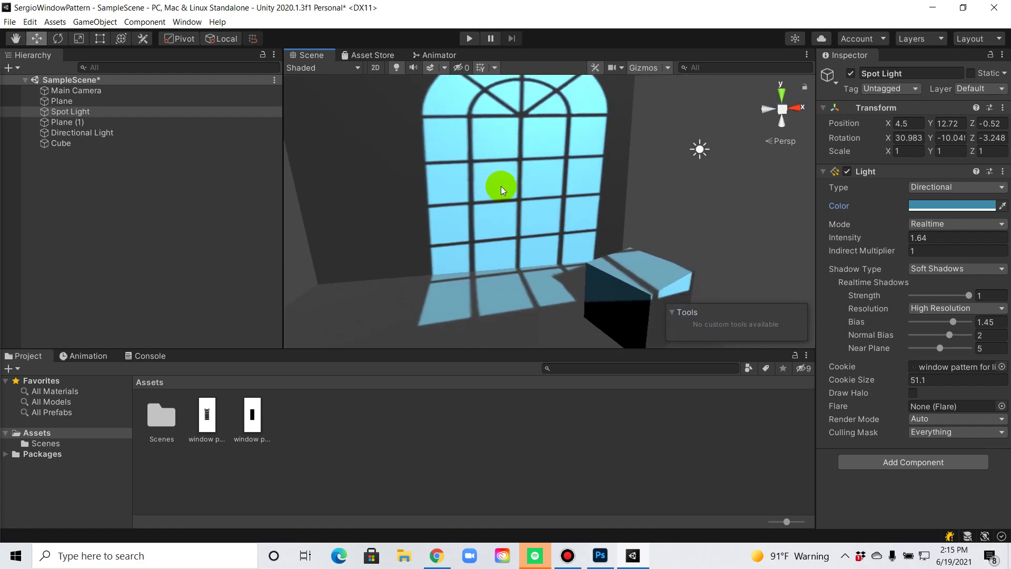
pyautogui.moveTo(646, 203); pyautogui.dragTo(385, 219, button='right')
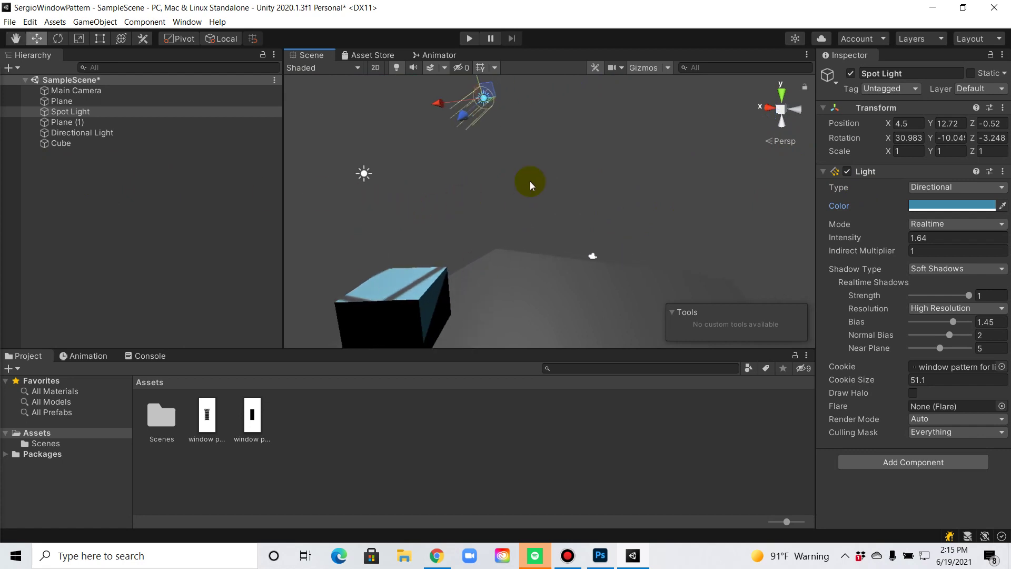
pyautogui.moveTo(528, 208); pyautogui.dragTo(437, 143, button='right')
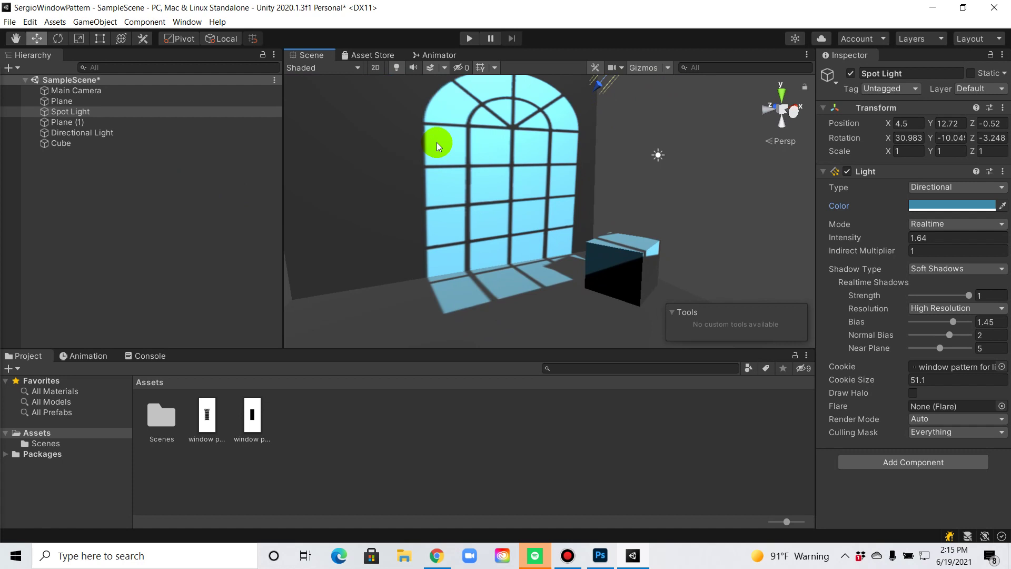
pyautogui.moveTo(479, 187); pyautogui.dragTo(670, 203, button='right')
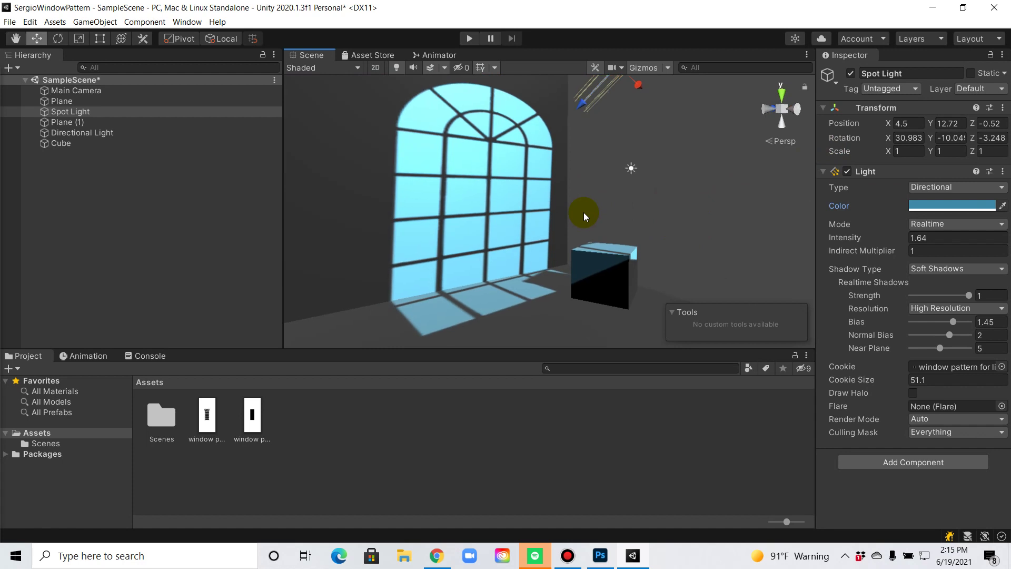
pyautogui.moveTo(740, 196); pyautogui.dragTo(723, 257, button='right')
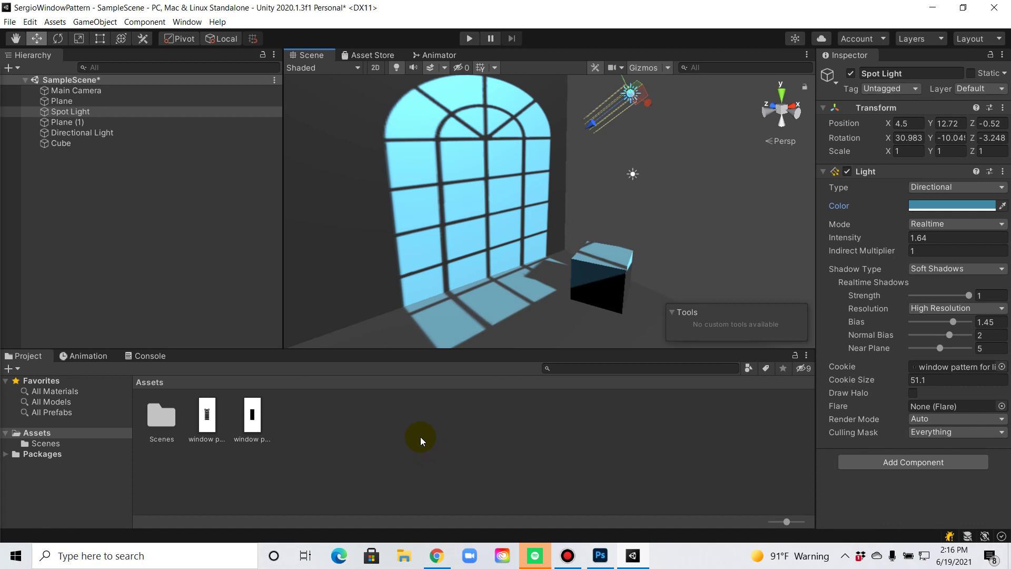
# Lower the Spot Light intensity to 1.56 and keep Soft Shadows after trying Hard Shadows
pyautogui.moveTo(532, 207); pyautogui.dragTo(451, 185, button='right')
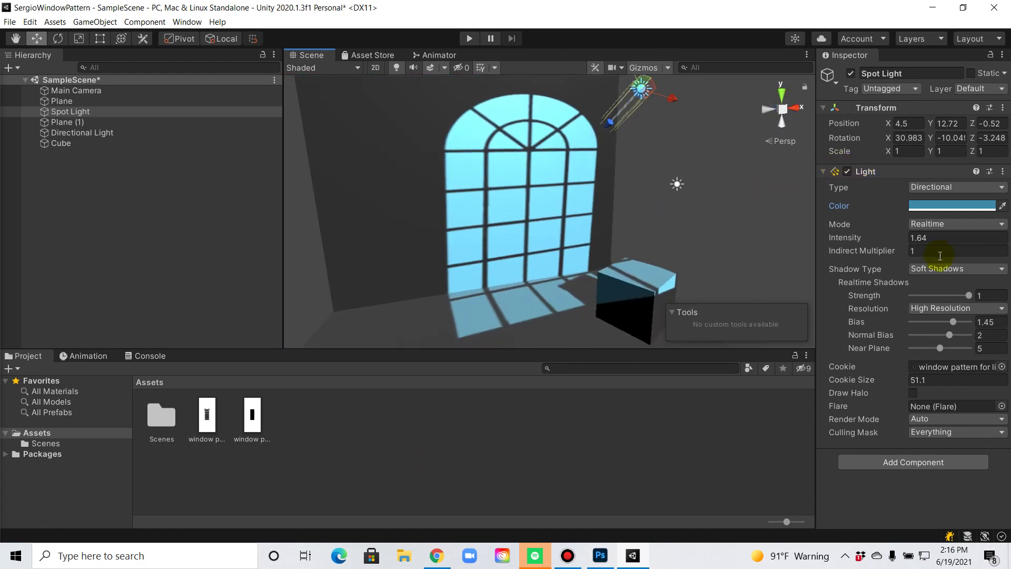
pyautogui.moveTo(842, 237); pyautogui.dragTo(912, 261)
pyautogui.click(922, 268)
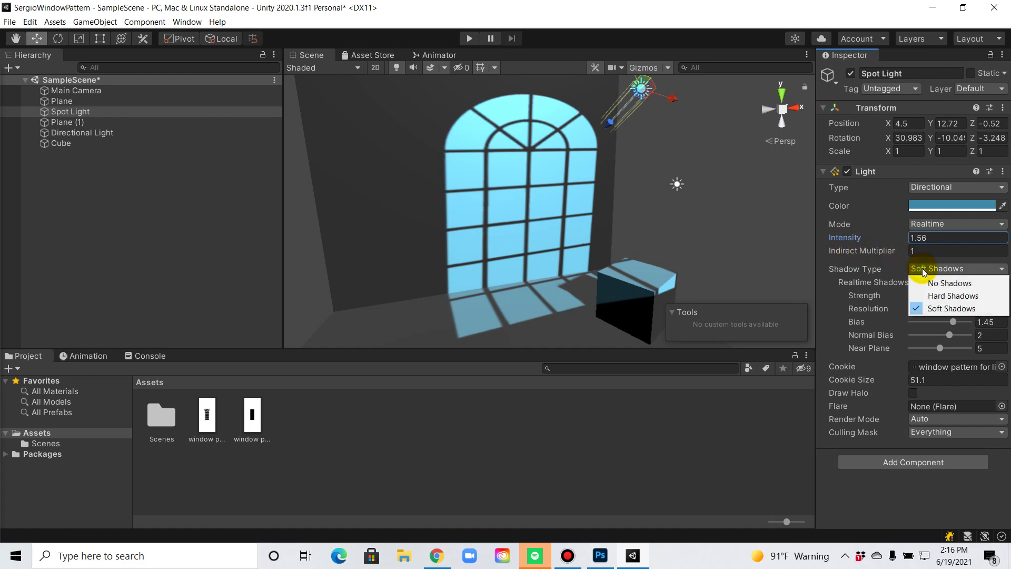
pyautogui.click(938, 296)
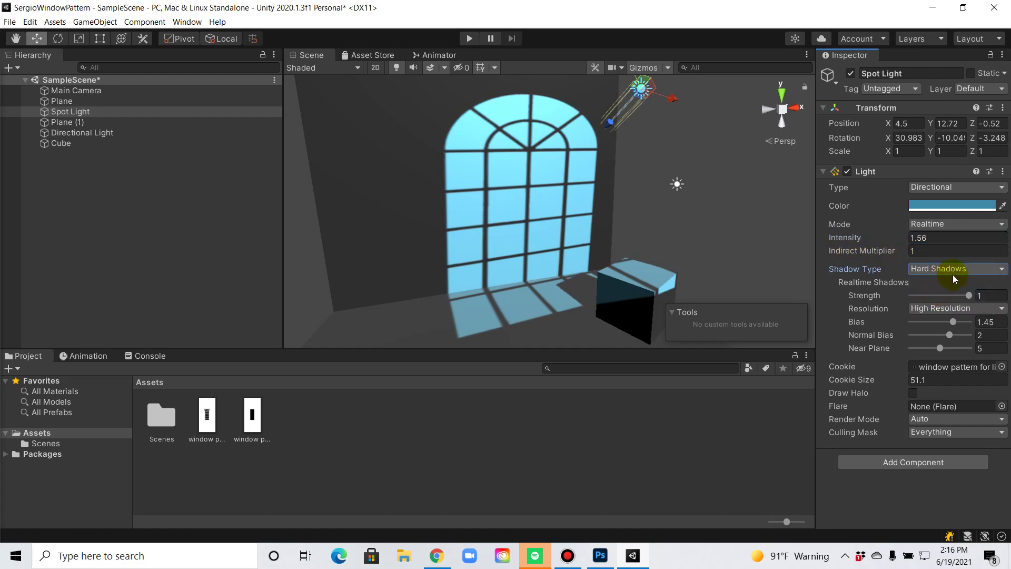
pyautogui.click(953, 274)
pyautogui.click(942, 308)
# Return to windowpanetexture.psd in Photoshop
pyautogui.keyDown('alt'); pyautogui.moveTo(506, 174); pyautogui.dragTo(523, 163); pyautogui.keyUp('alt')
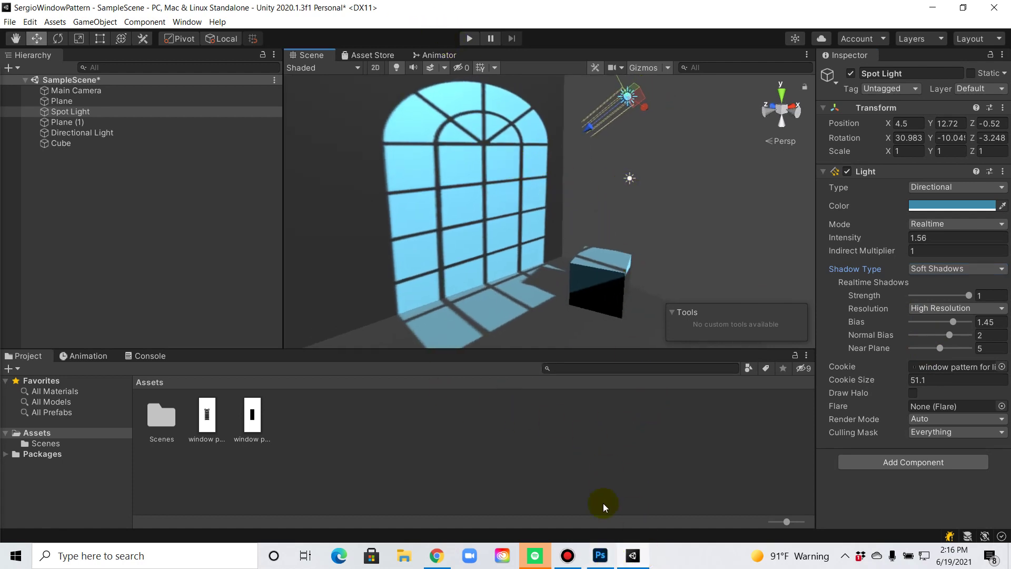
pyautogui.click(601, 556)
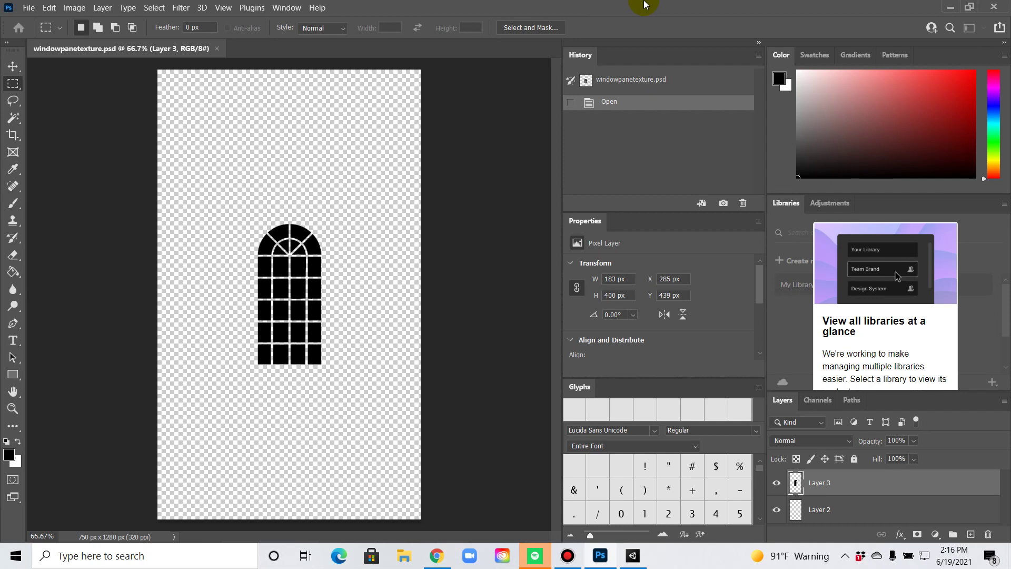
pyautogui.moveTo(645, 4)
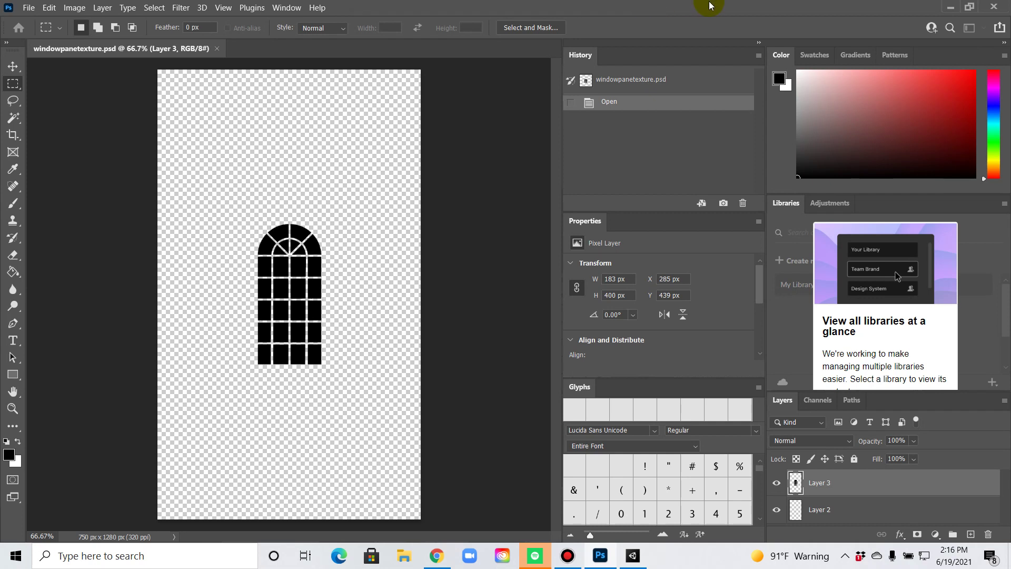